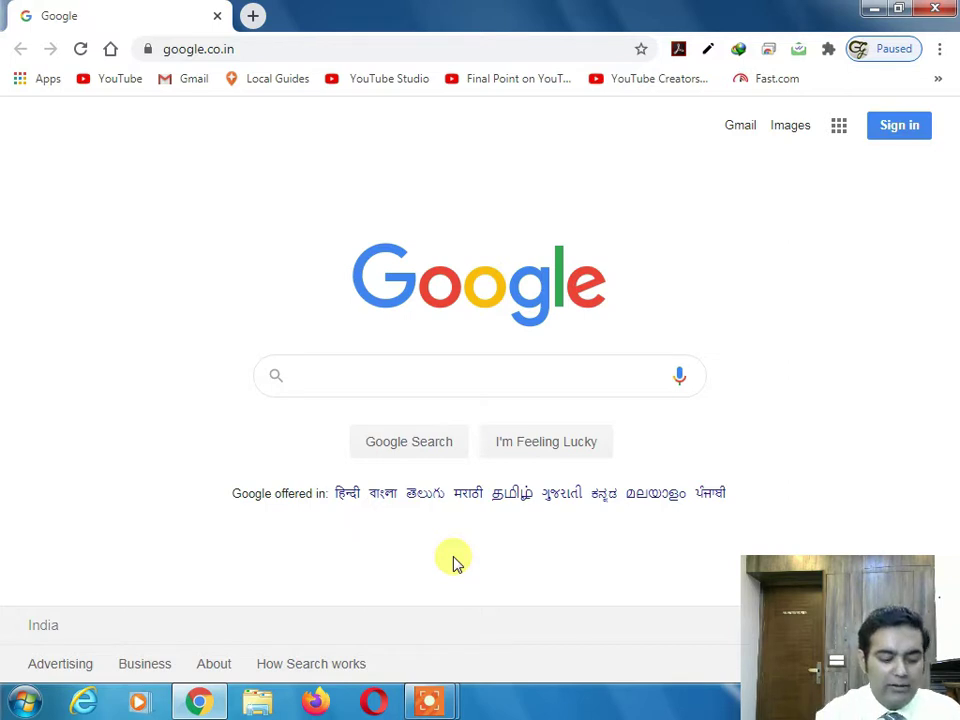
- Search Google for 'delhi police' using the autocomplete suggestion
type("delhi po")
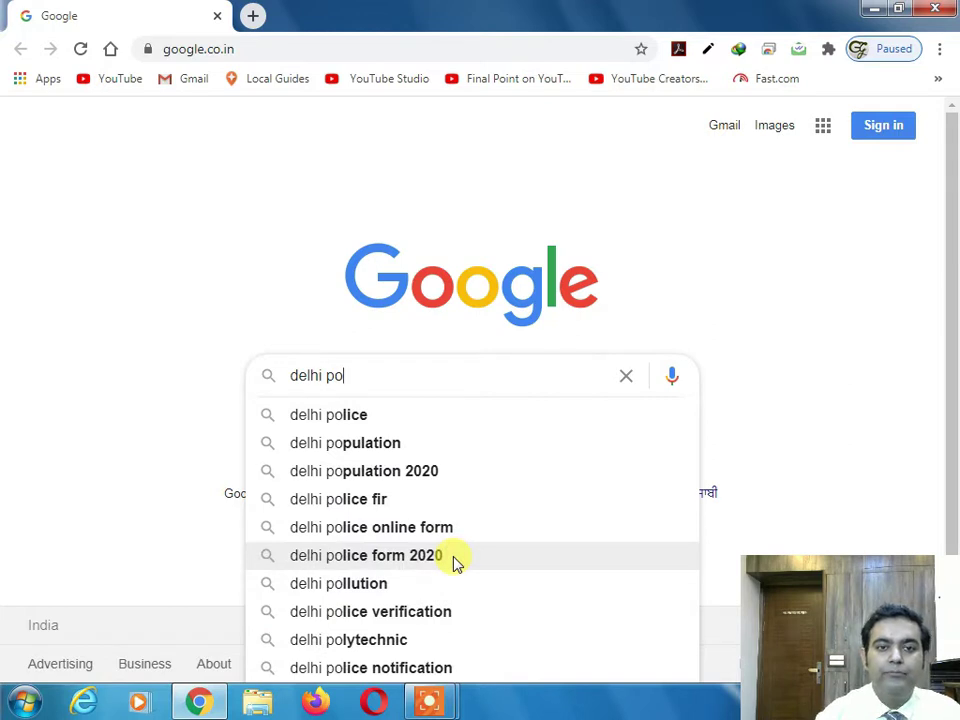
key("Down")
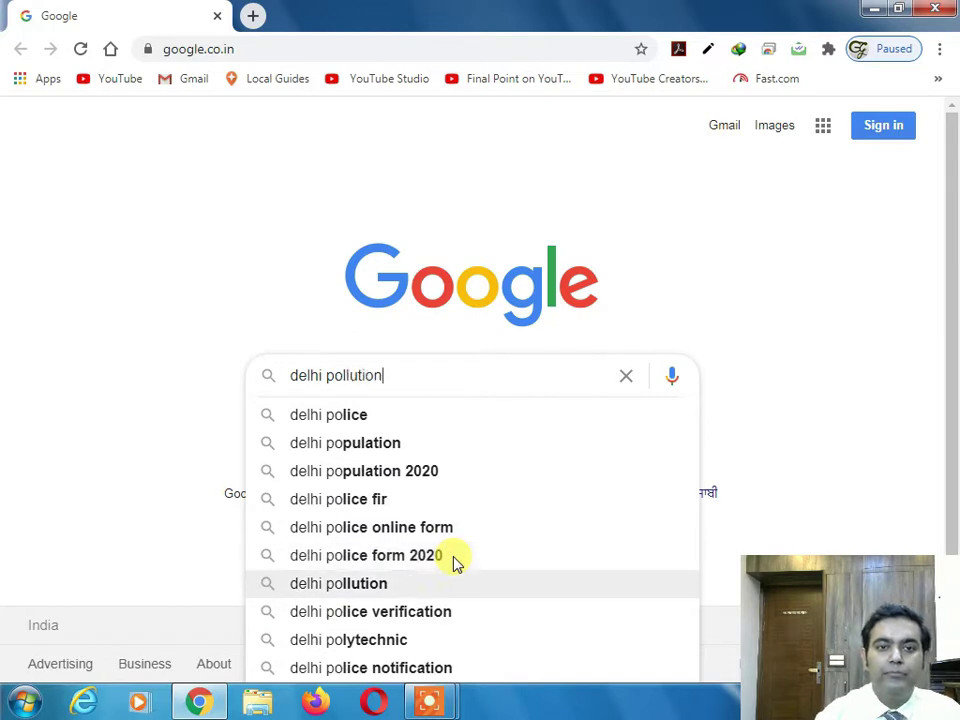
key("Up")
key("Up")
key("Up")
key("Up")
key("Up")
key("Up")
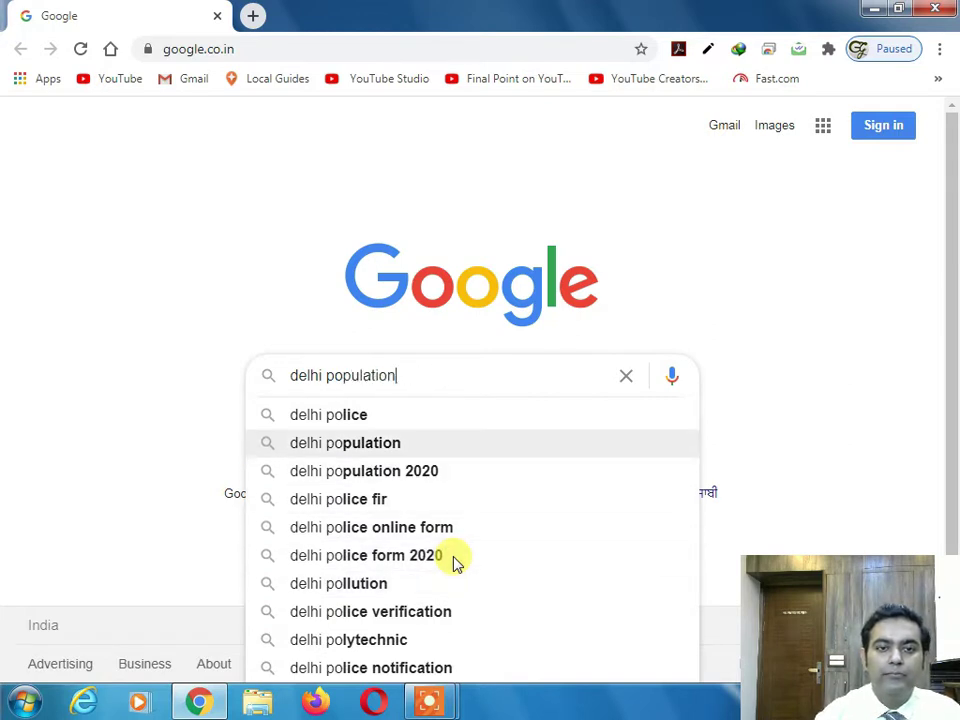
key("Return")
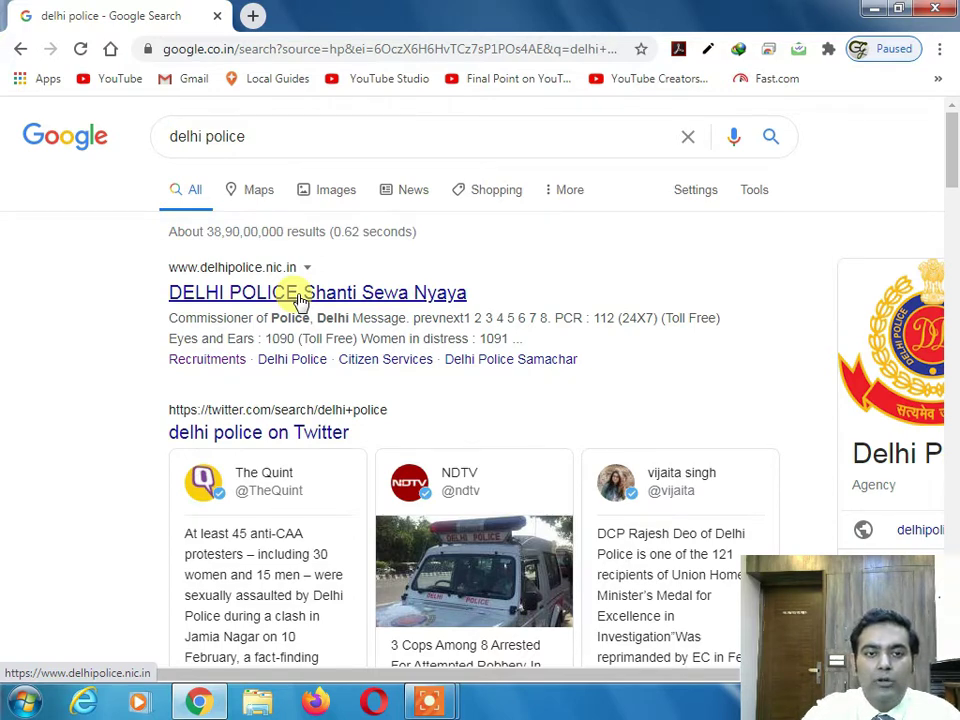
- Open the official Delhi Police site's Citizen Services page and scroll to the Tenant Registration tile
left_click(287, 298)
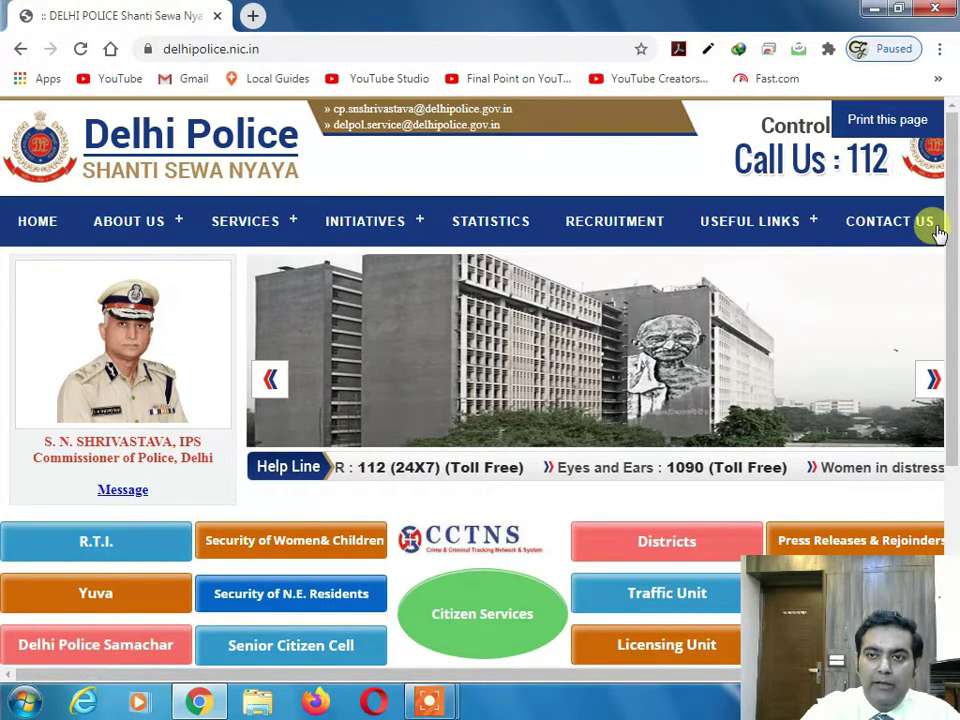
left_click_drag(952, 219, 954, 350)
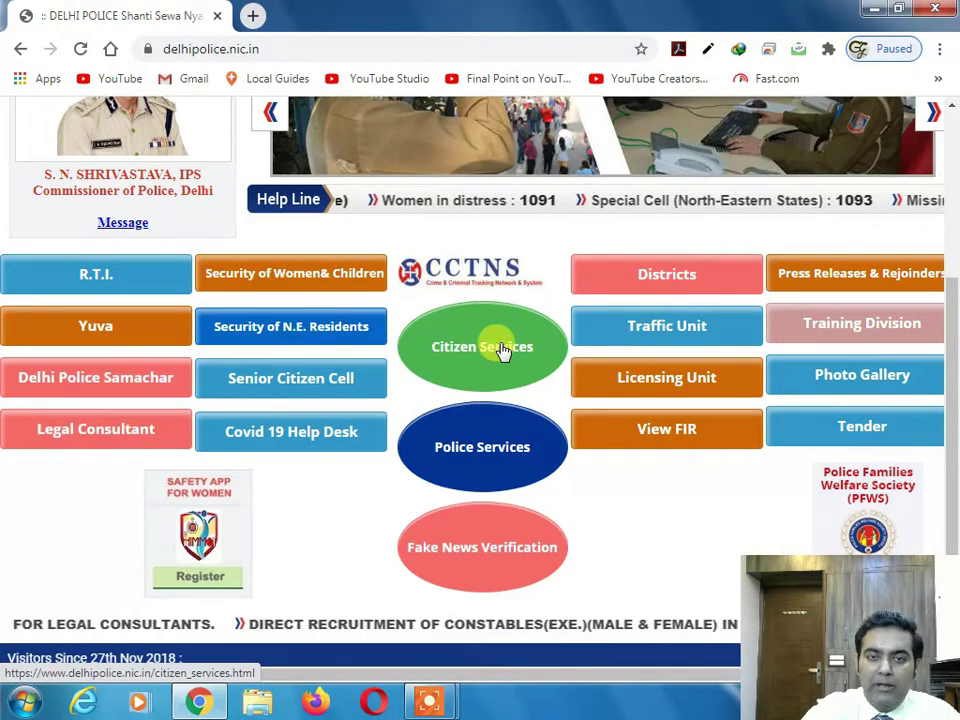
left_click(503, 352)
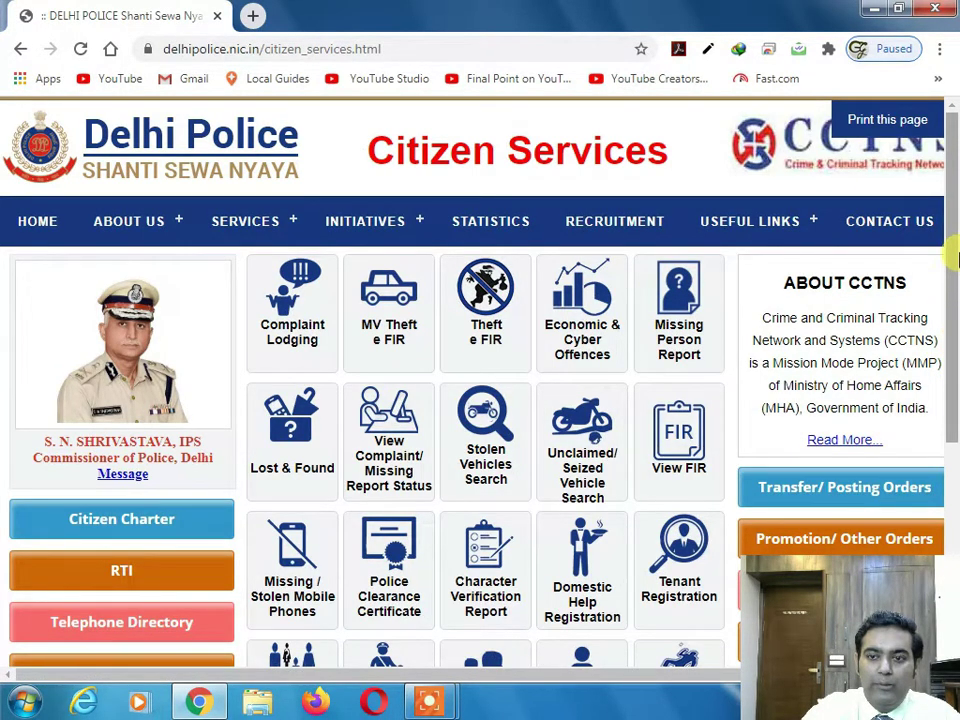
scroll(946, 260, "down", 1)
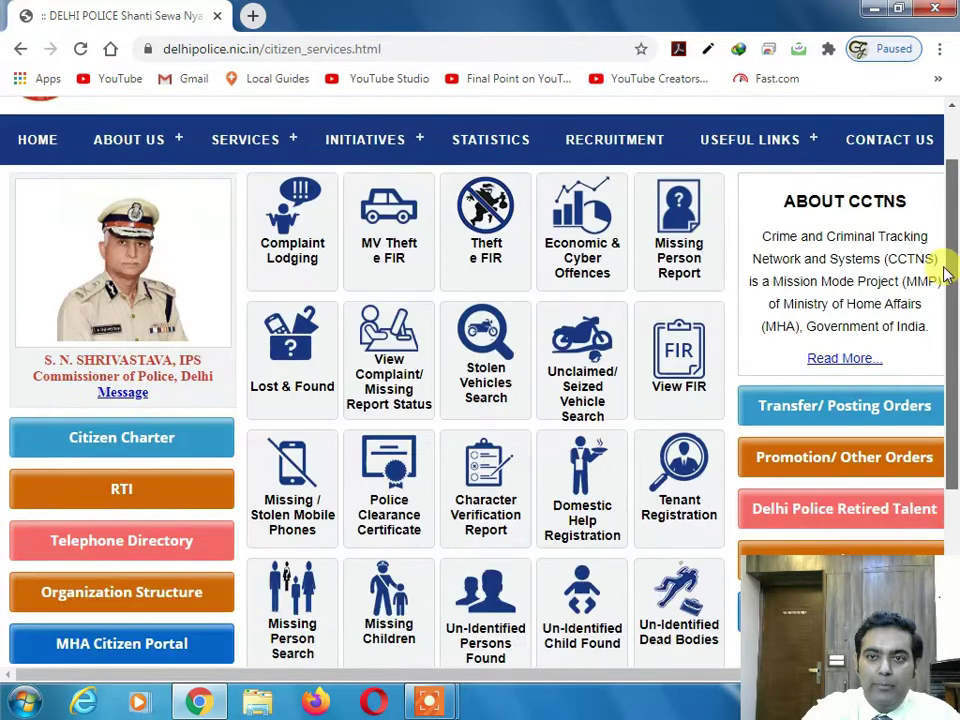
left_click_drag(946, 268, 950, 362)
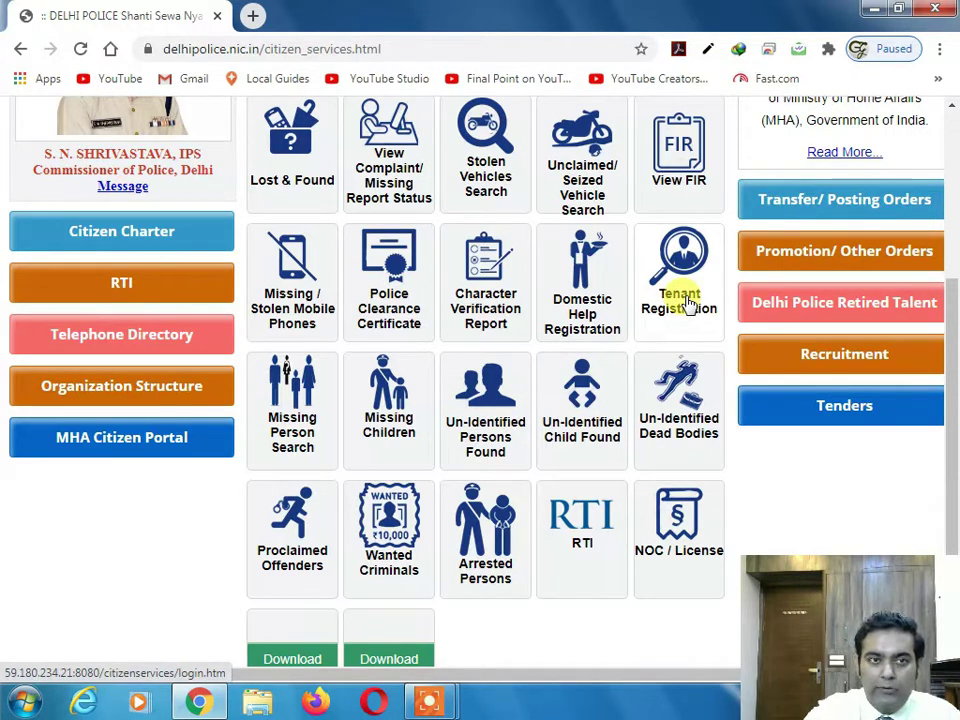
- From Tenant Registration, open the 'Create an account' citizen registration form
left_click(688, 303)
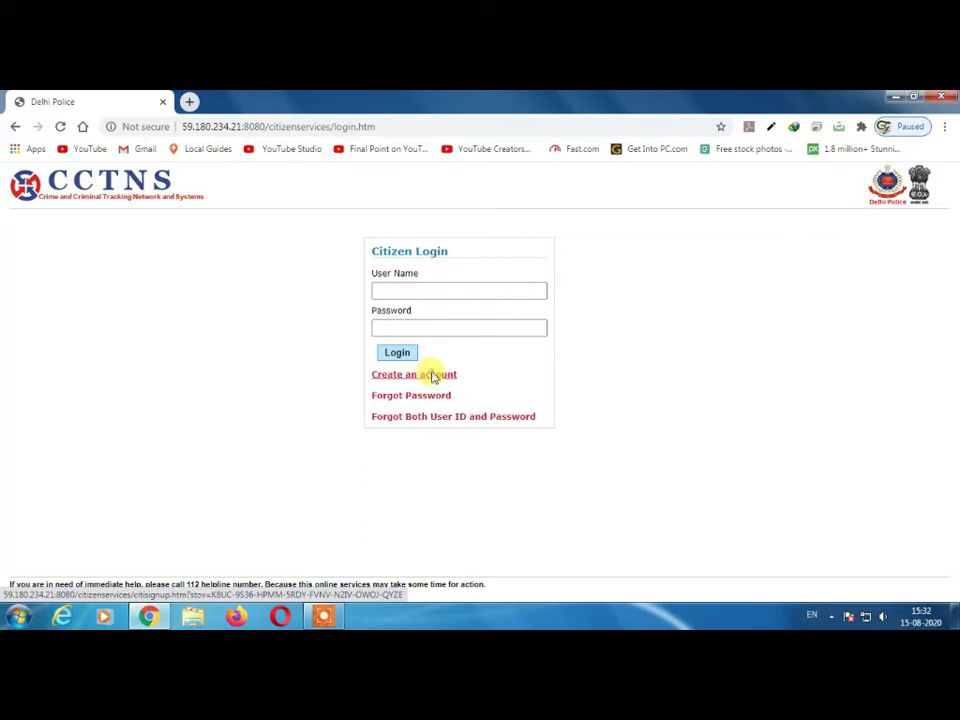
left_click(431, 376)
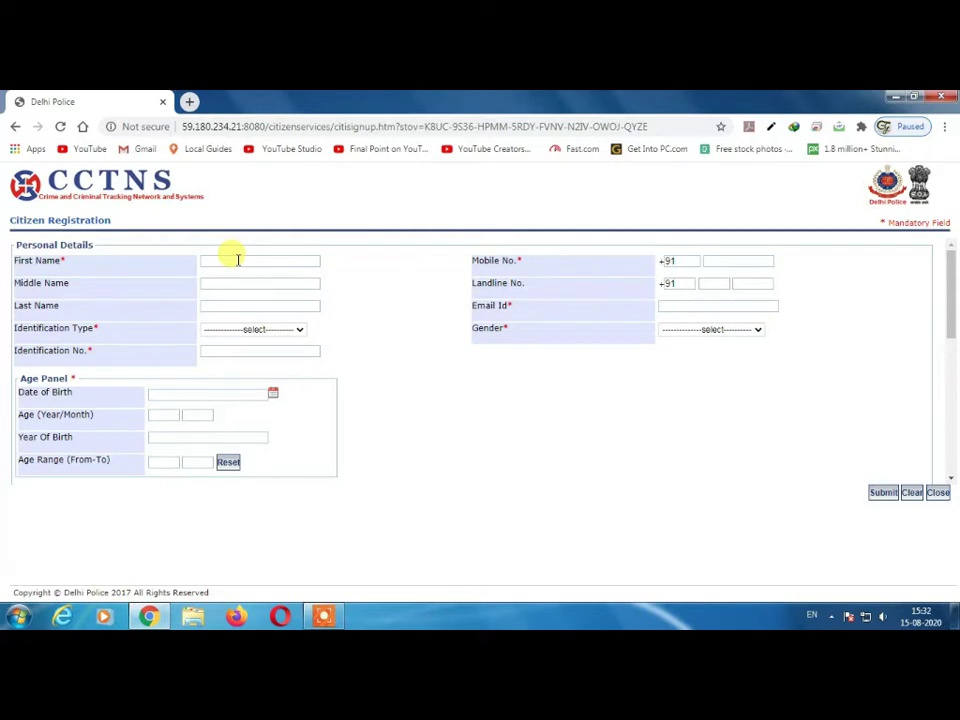
- Enter the applicant's first and last name, choose AADHAR CARD(UIDAI), and type the Aadhaar number
left_click(237, 259)
key("Tab")
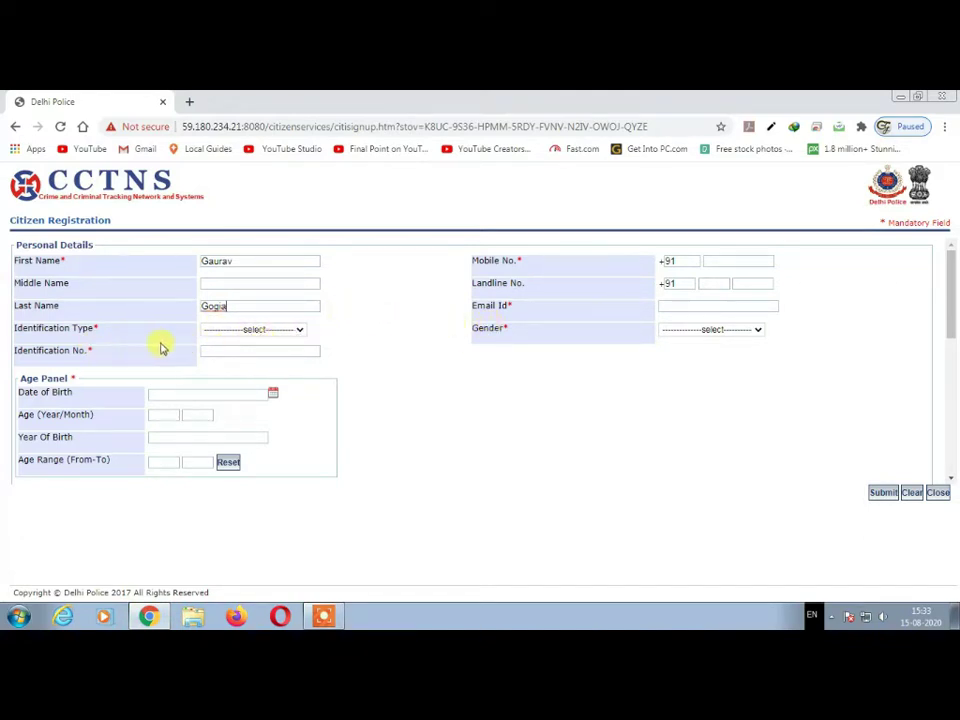
left_click(262, 334)
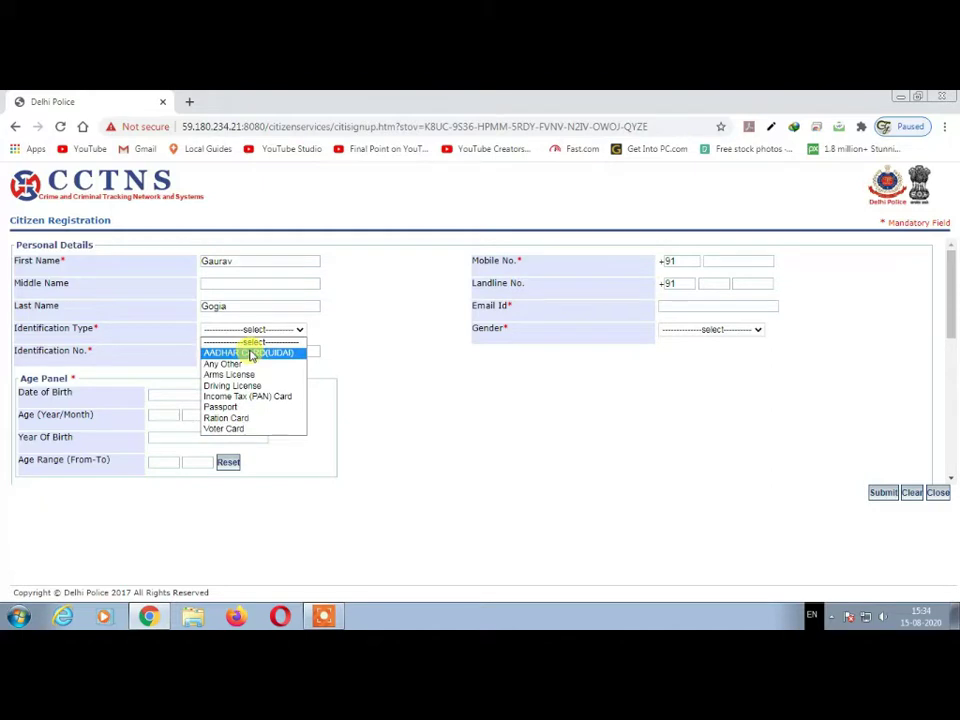
left_click(250, 355)
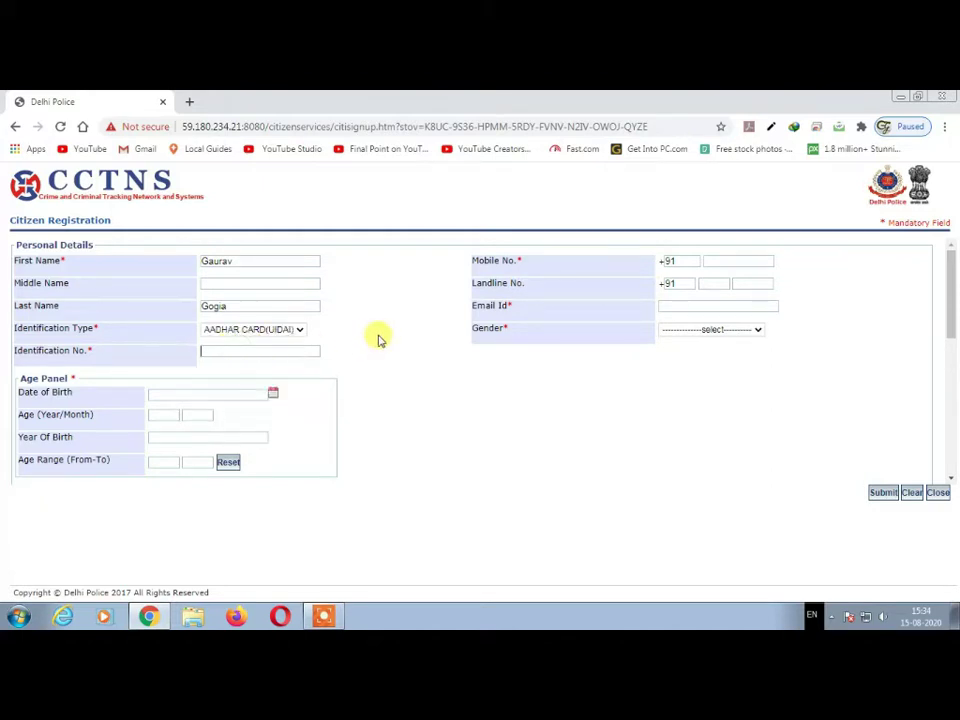
type("12345678910")
- Set the date of birth to 07/08/2002 and the gender to Male
left_click(276, 398)
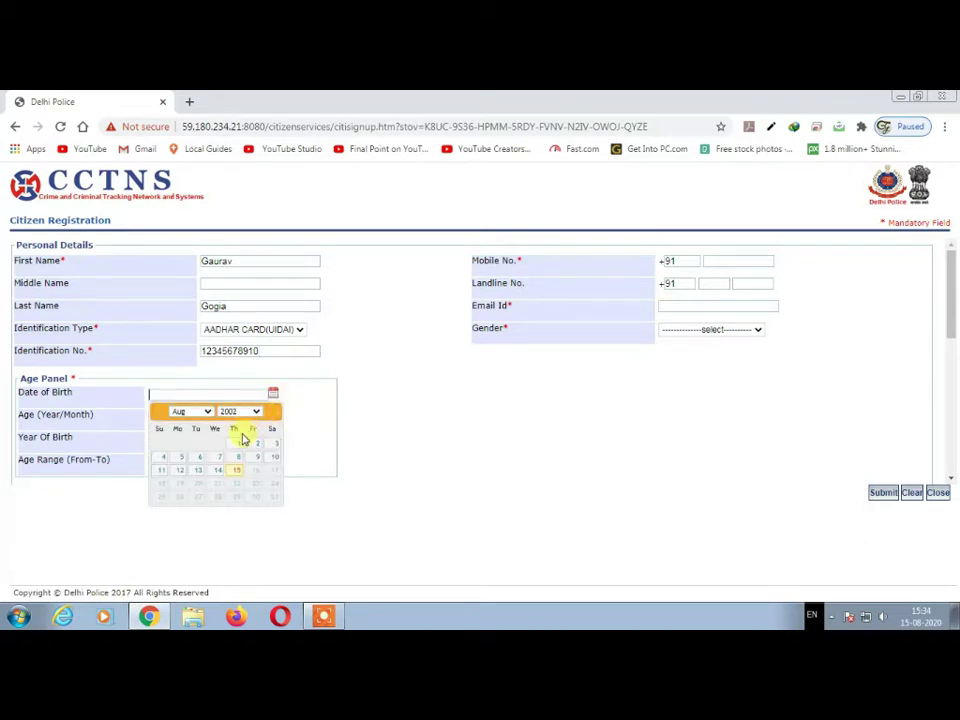
left_click(214, 460)
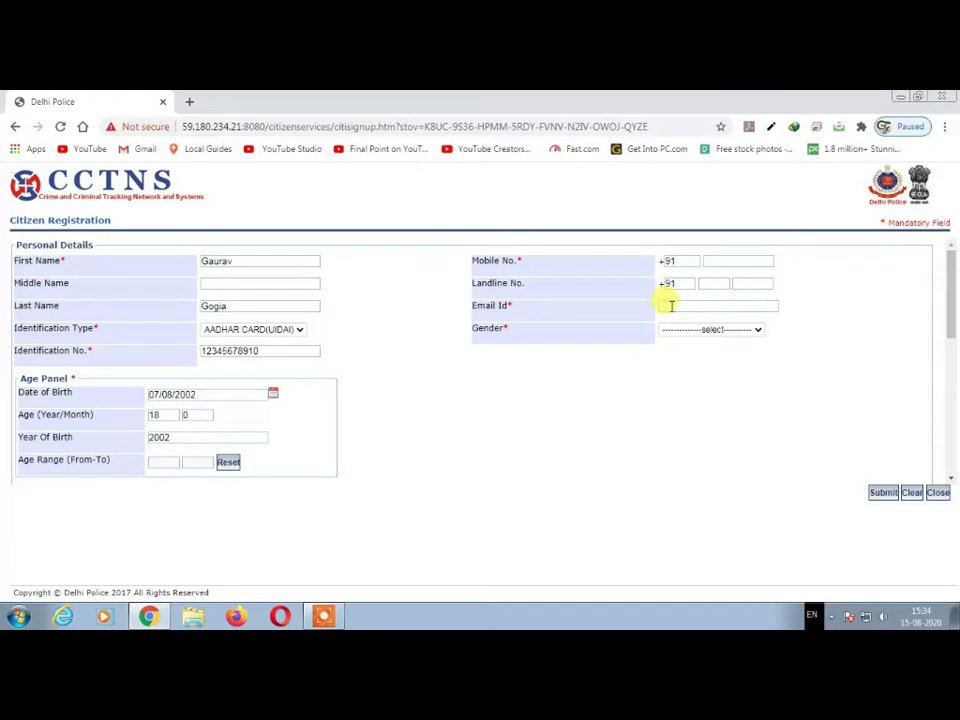
left_click(676, 306)
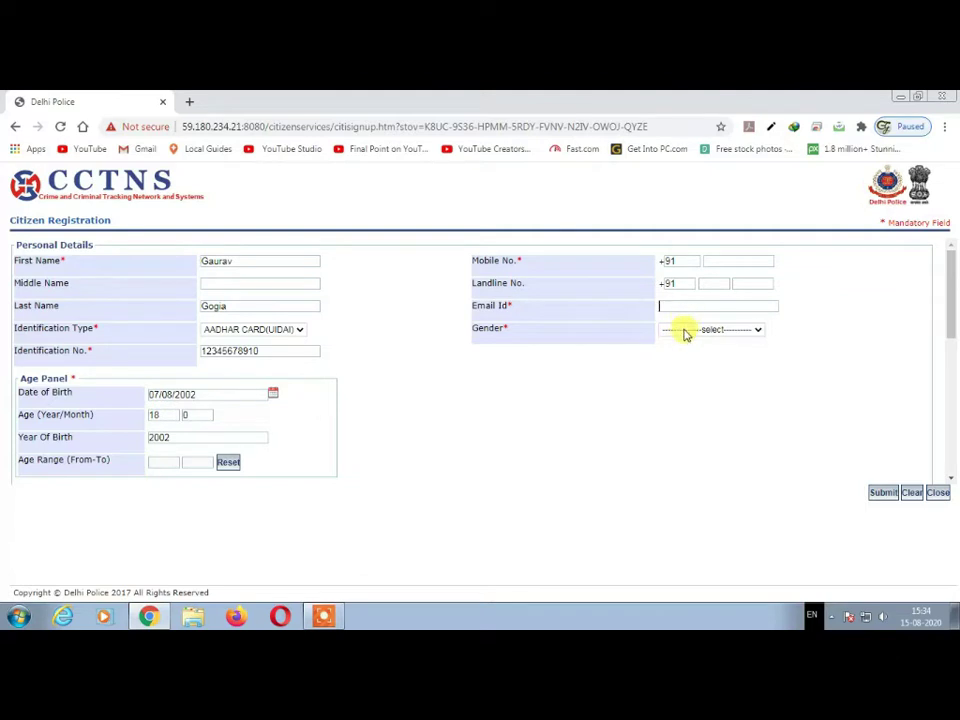
left_click(681, 330)
left_click(682, 353)
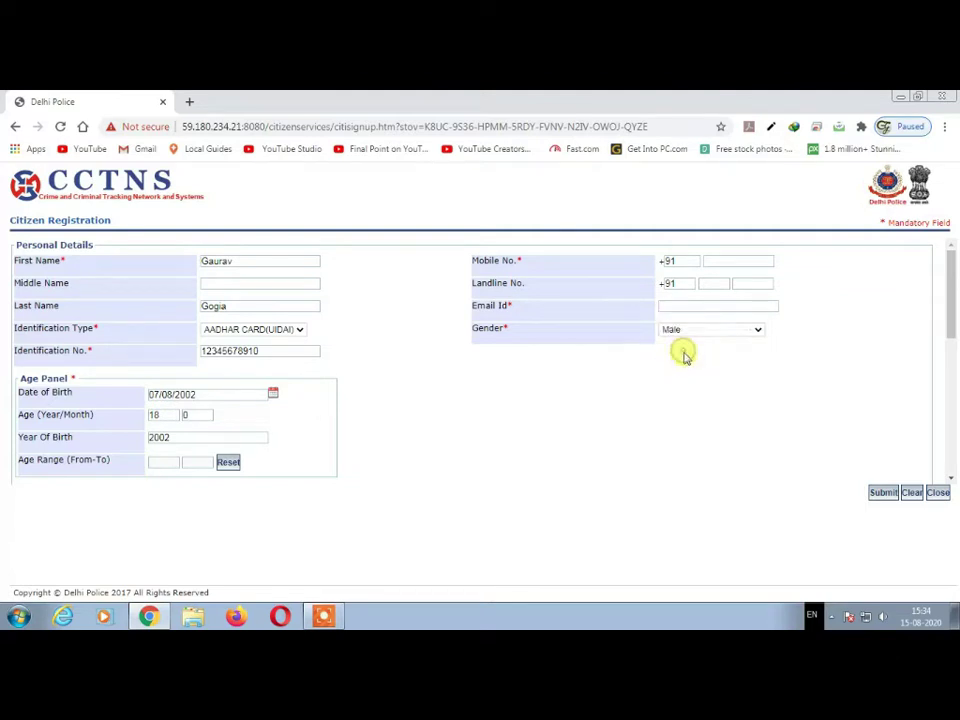
- Submit the registration, then log in with the account's user name and a retyped password
left_click(884, 493)
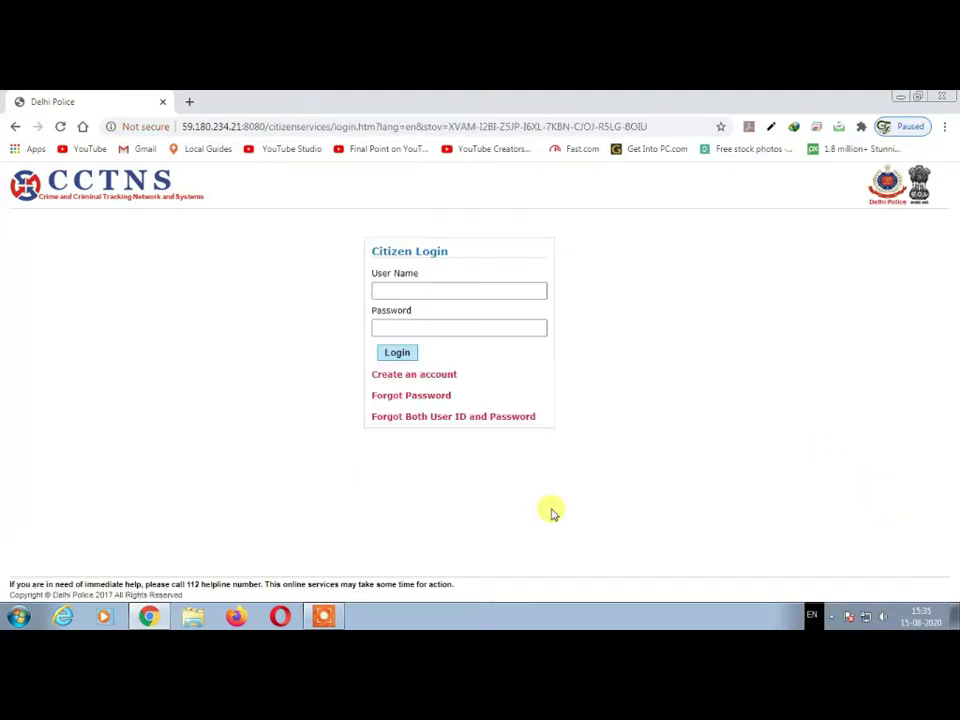
left_click(421, 286)
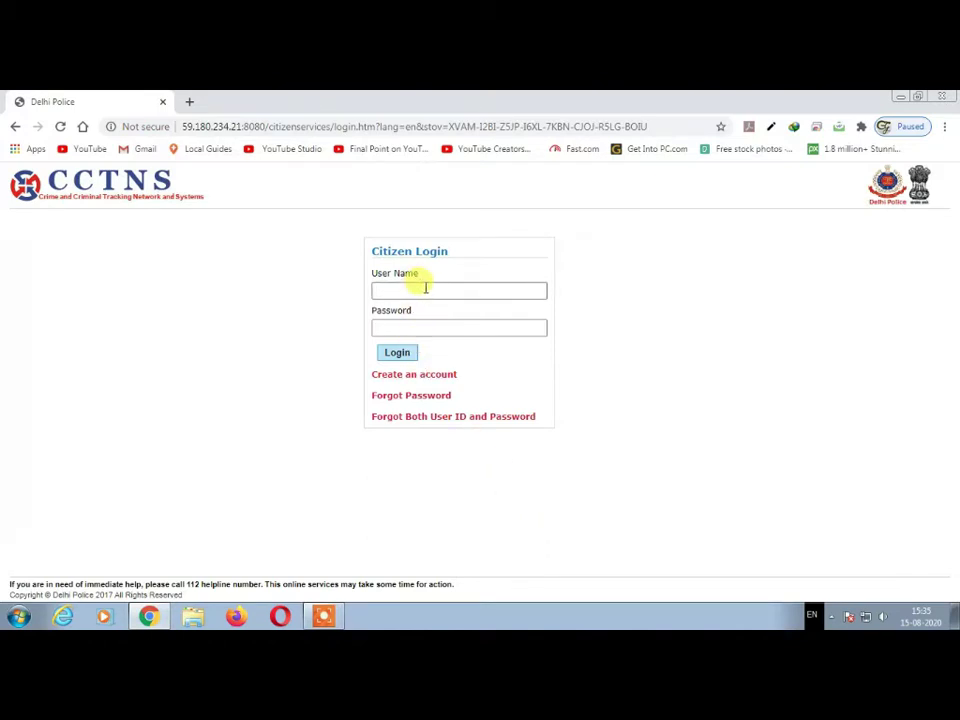
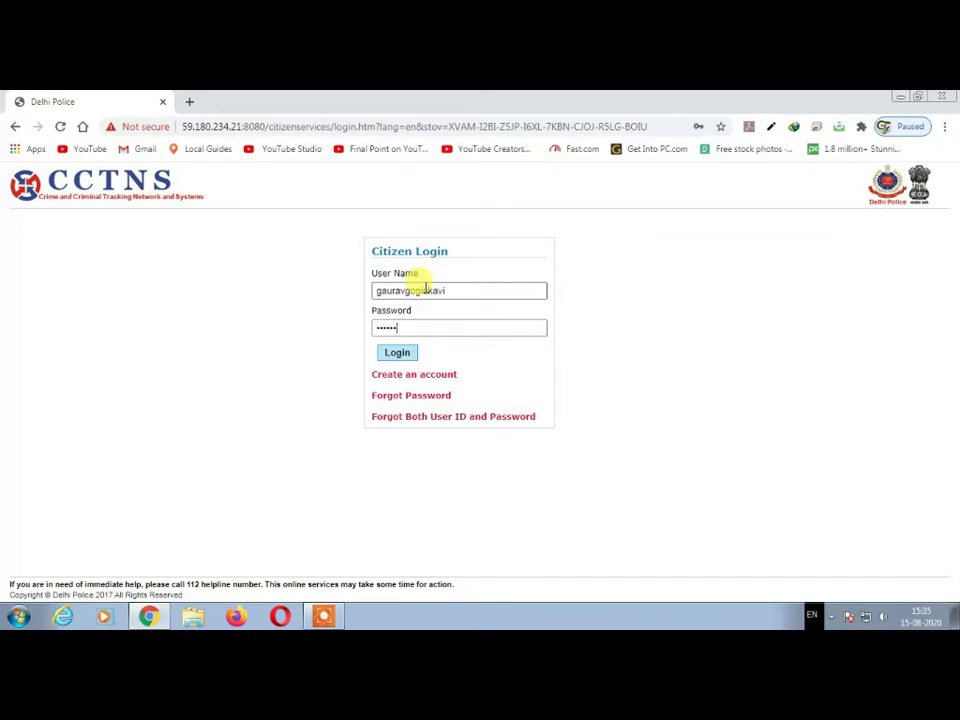
key("ctrl+a")
key("BackSpace")
key("Return")
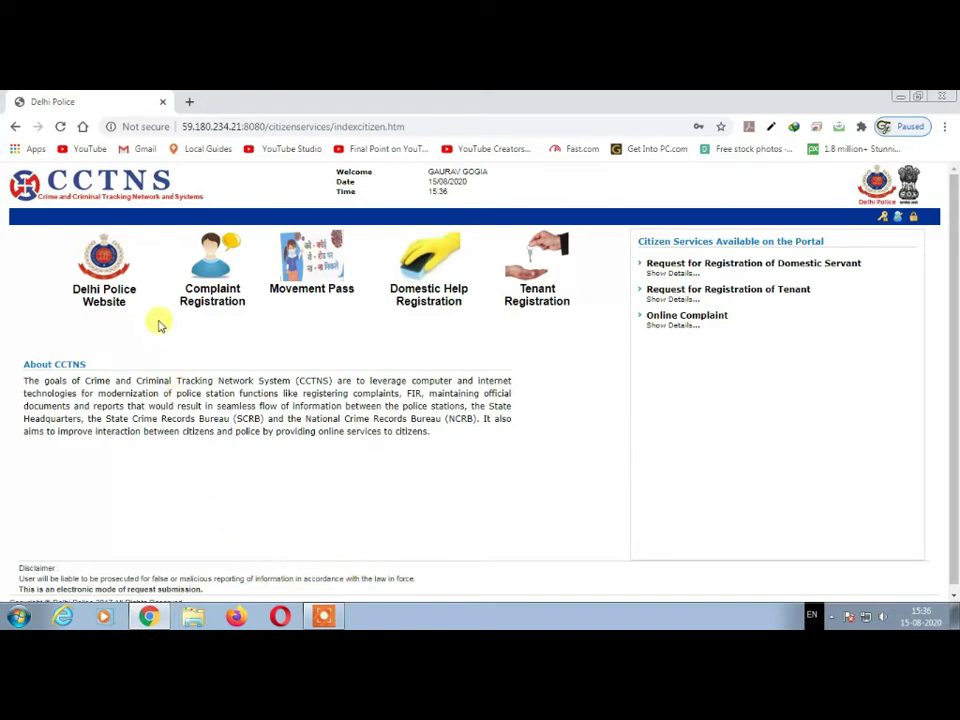
- Choose 'Add Tenant/PG Registration Detail' from the Tenant Registration menu
mouse_move(573, 289)
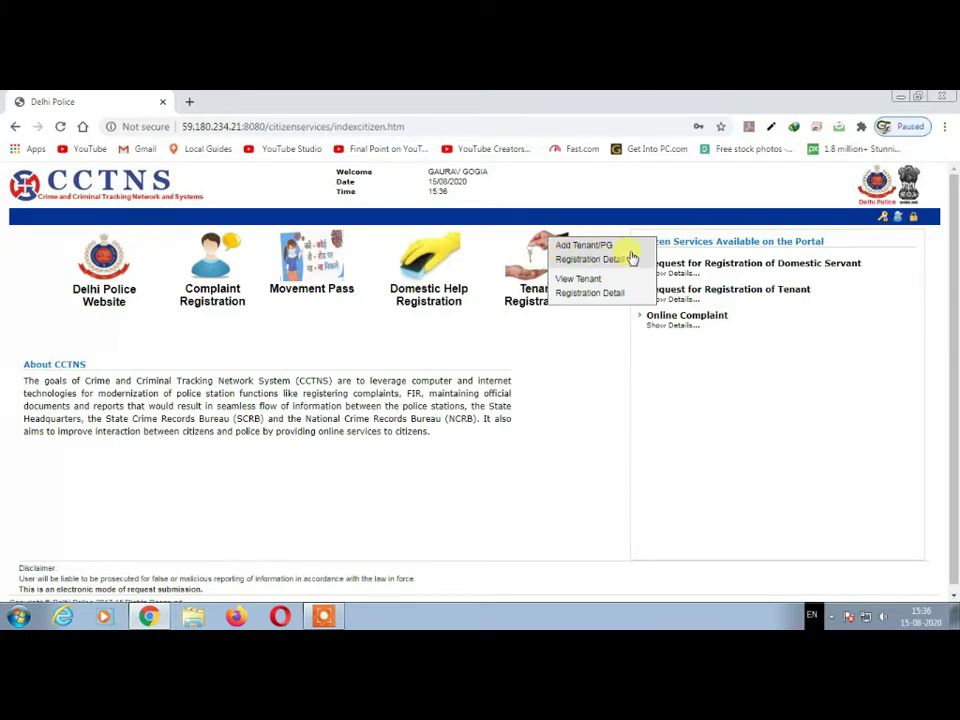
left_click(632, 258)
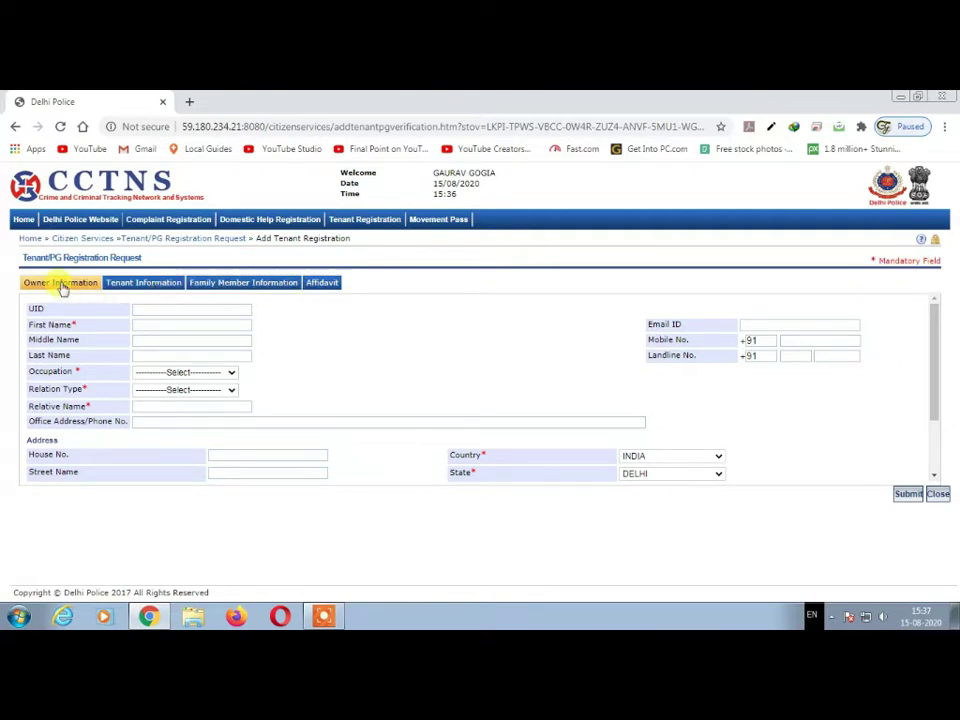
- Answer No to the Affidavit's criminal-record question, then return to Owner Information
left_click(149, 285)
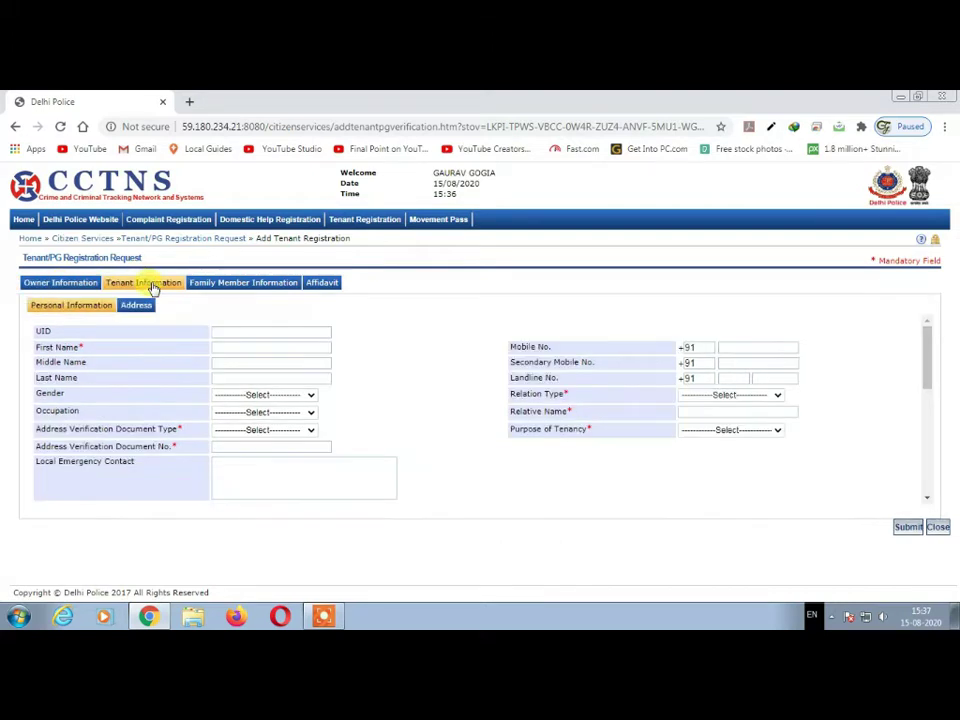
left_click(281, 285)
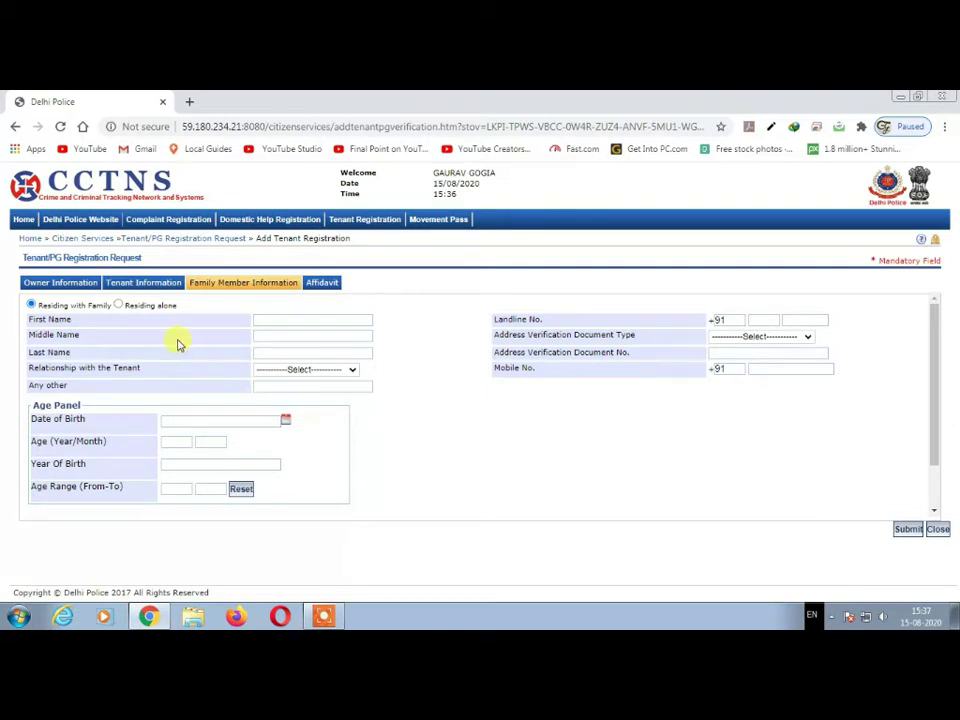
left_click(316, 285)
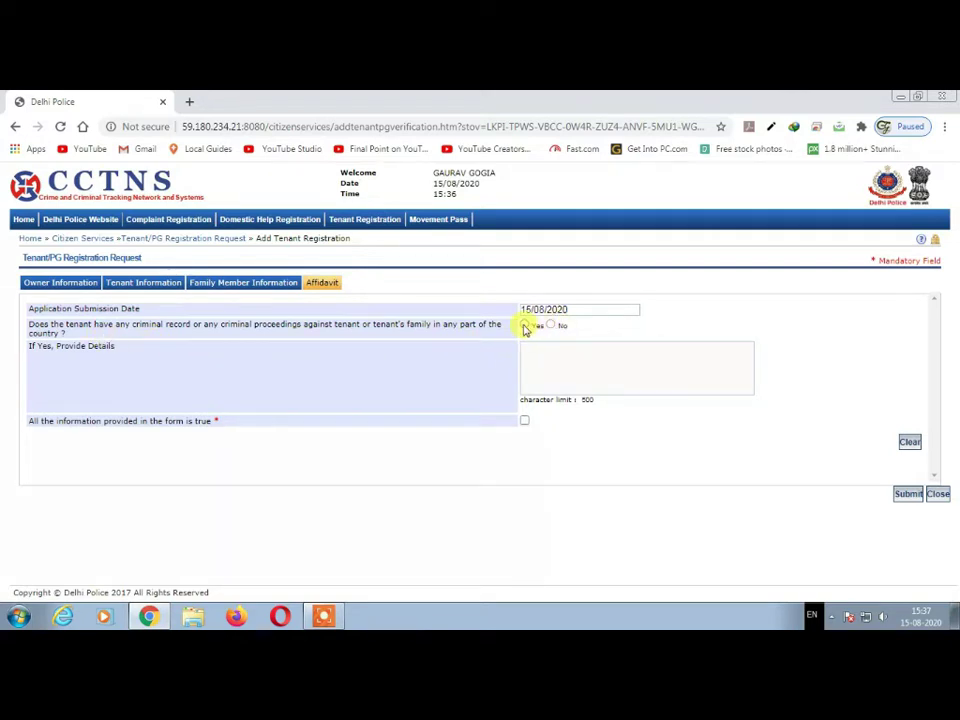
left_click(524, 326)
left_click(550, 325)
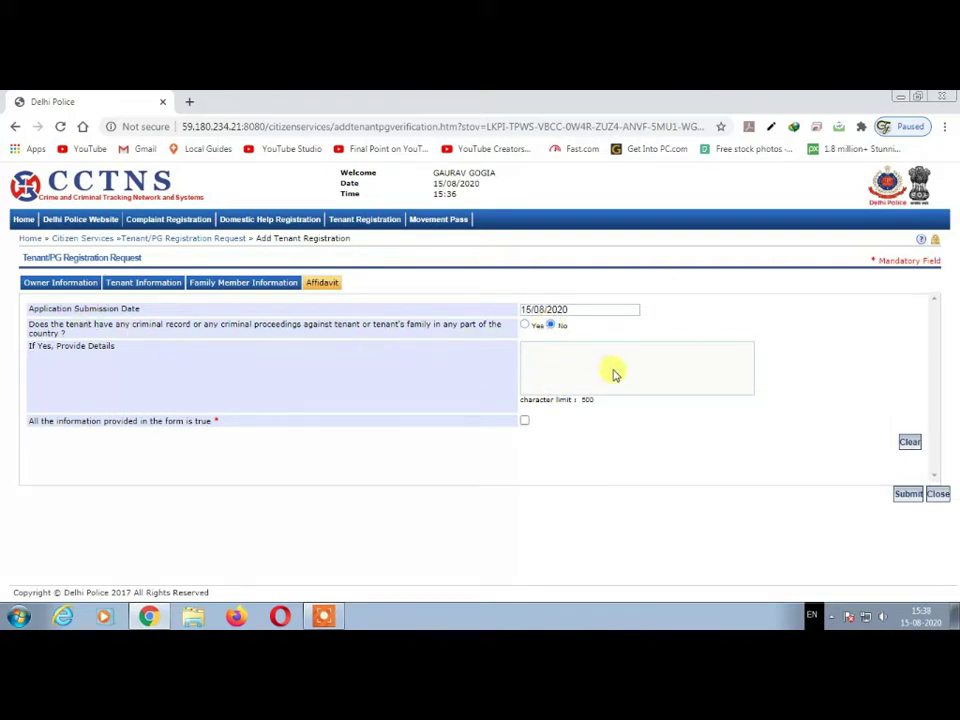
left_click(62, 284)
- Enter the owner's UID number and first and last name
left_click(180, 310)
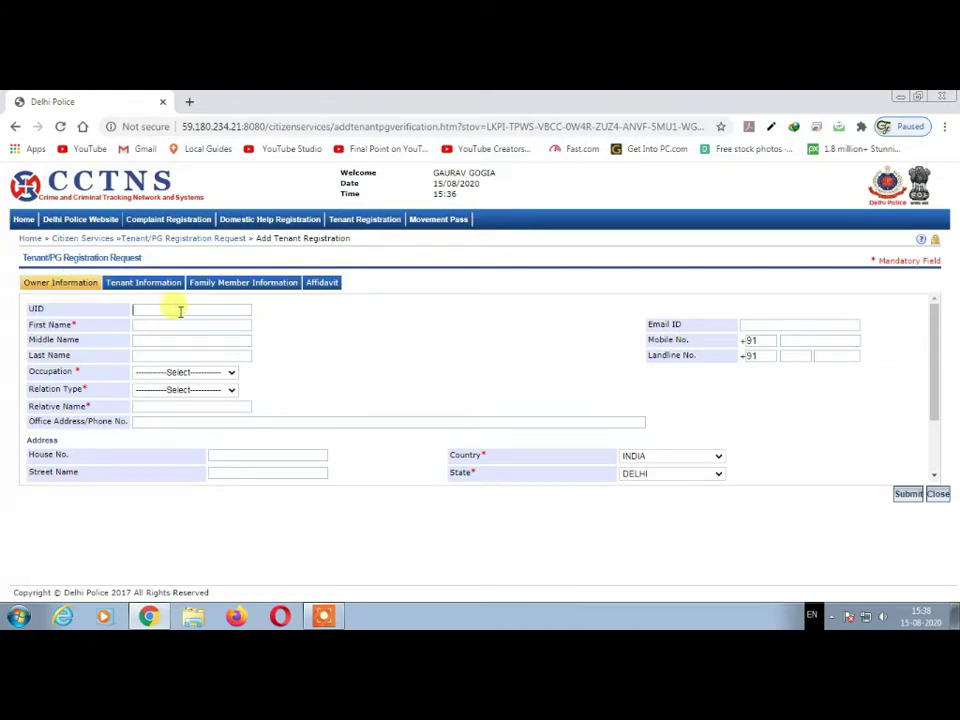
key("Tab")
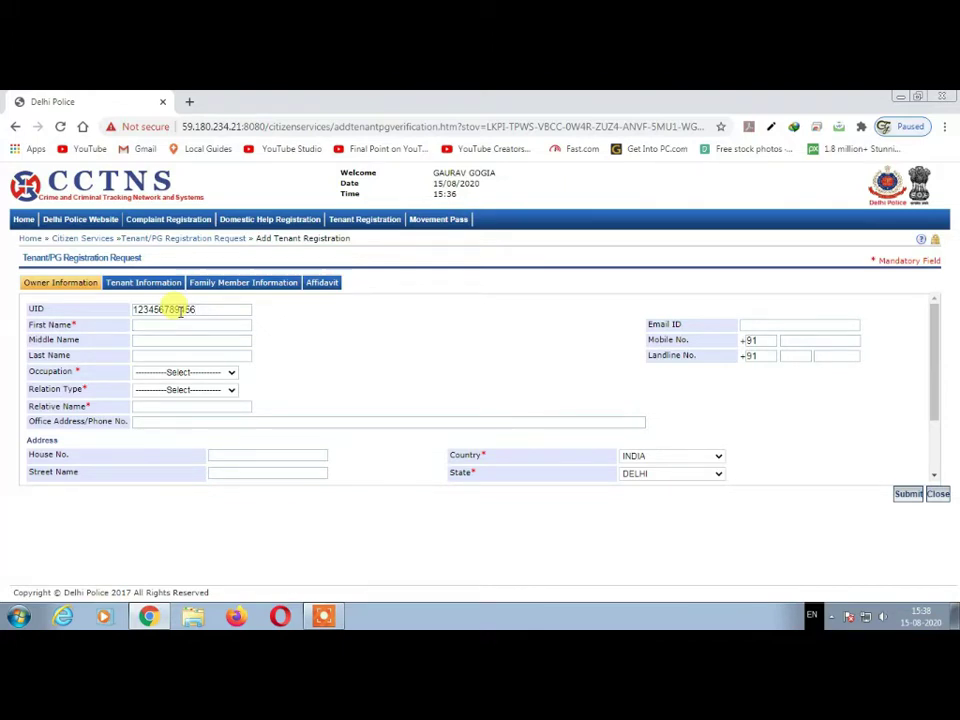
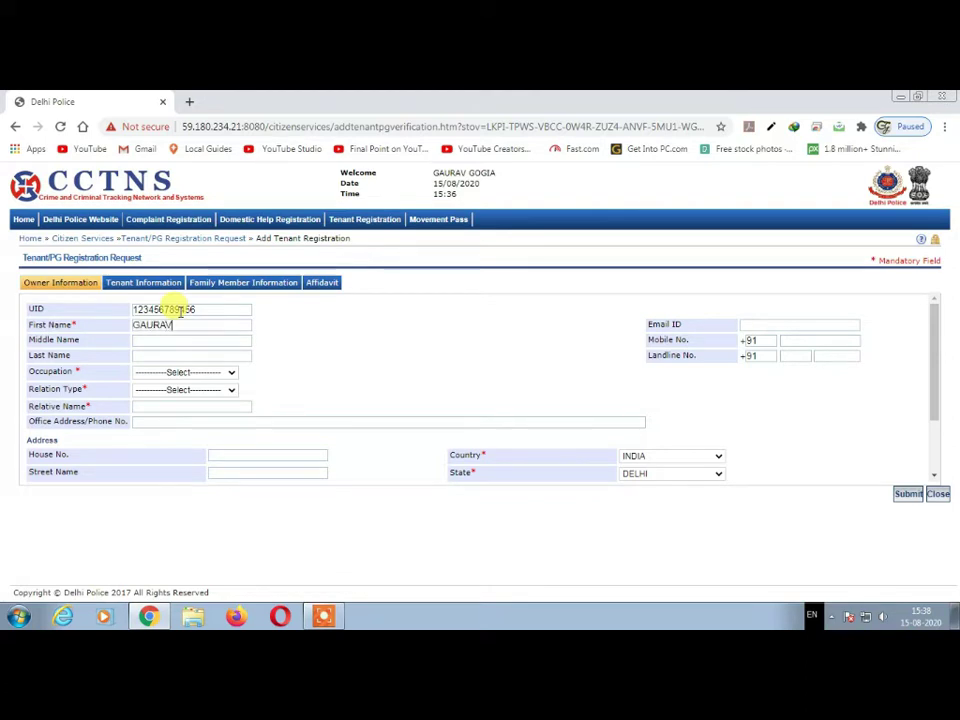
key("Tab")
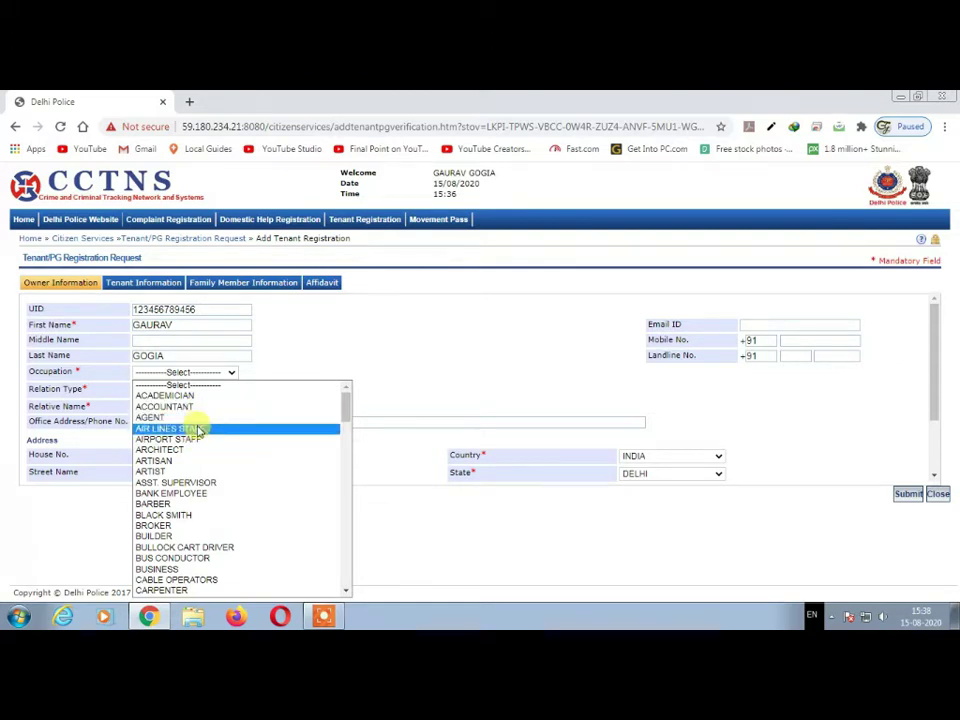
- Set the owner's occupation to LAW PRACTITIONER and relation type to Father
key("l")
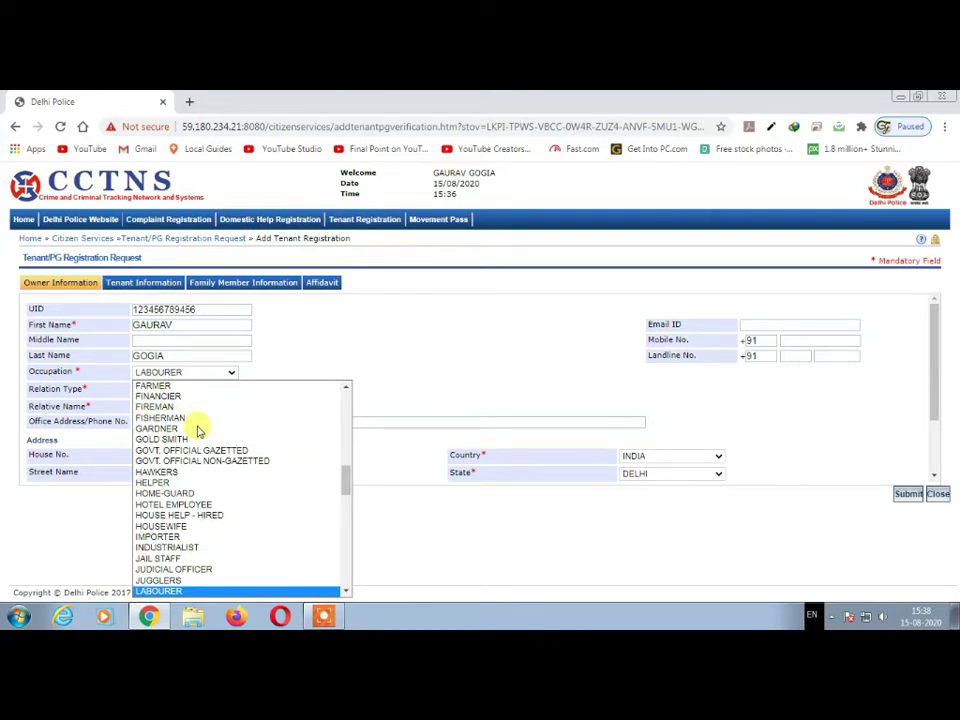
key("l")
key("l")
key("l")
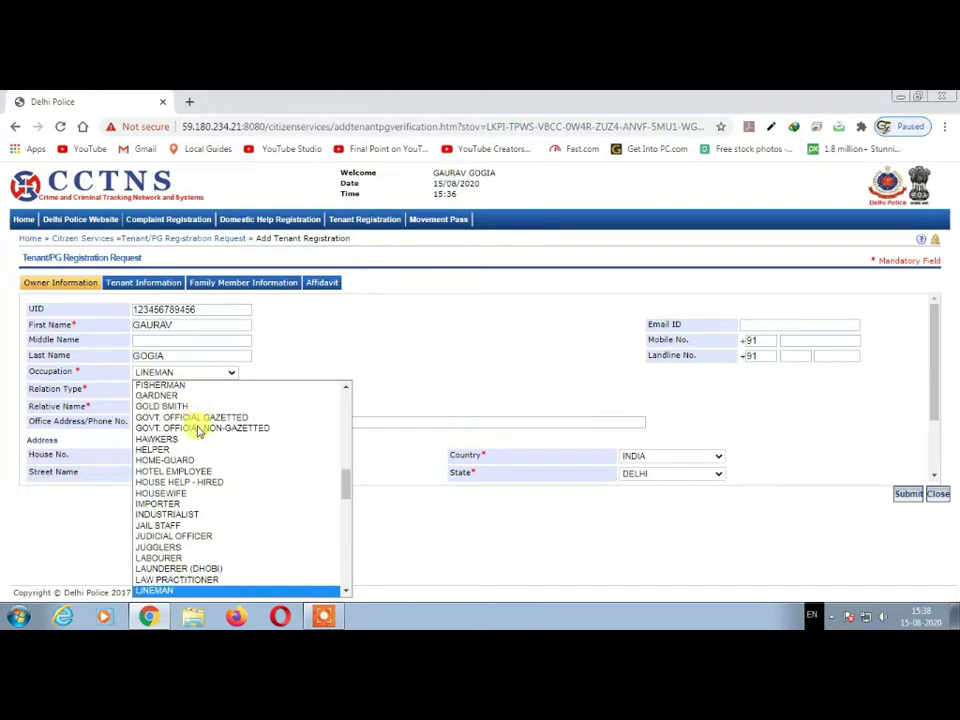
key("Up")
key("Return")
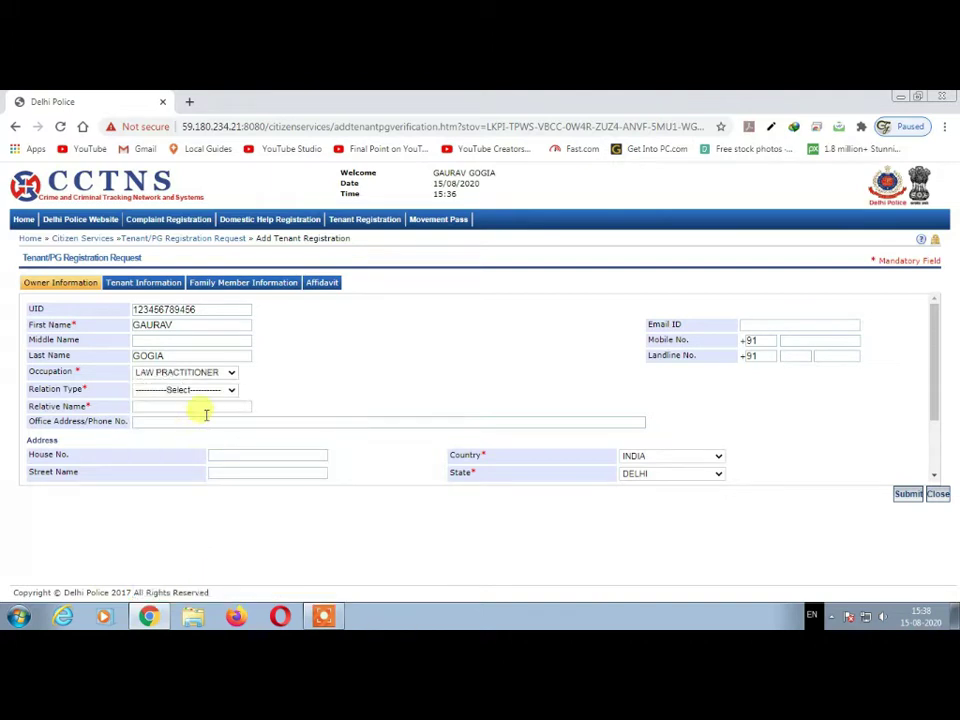
left_click(172, 391)
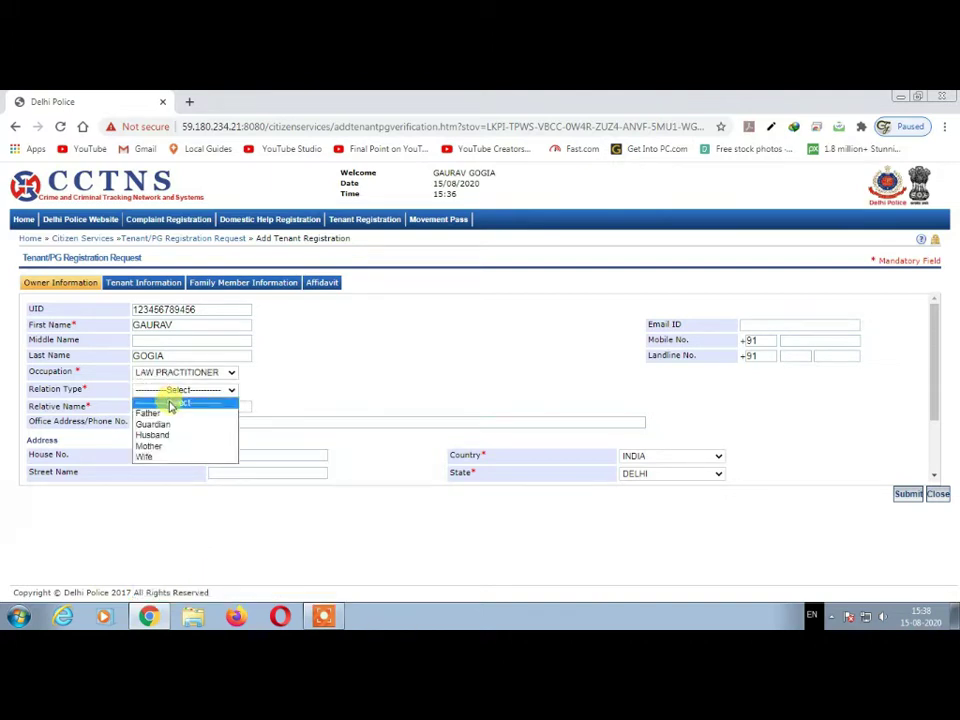
left_click(176, 413)
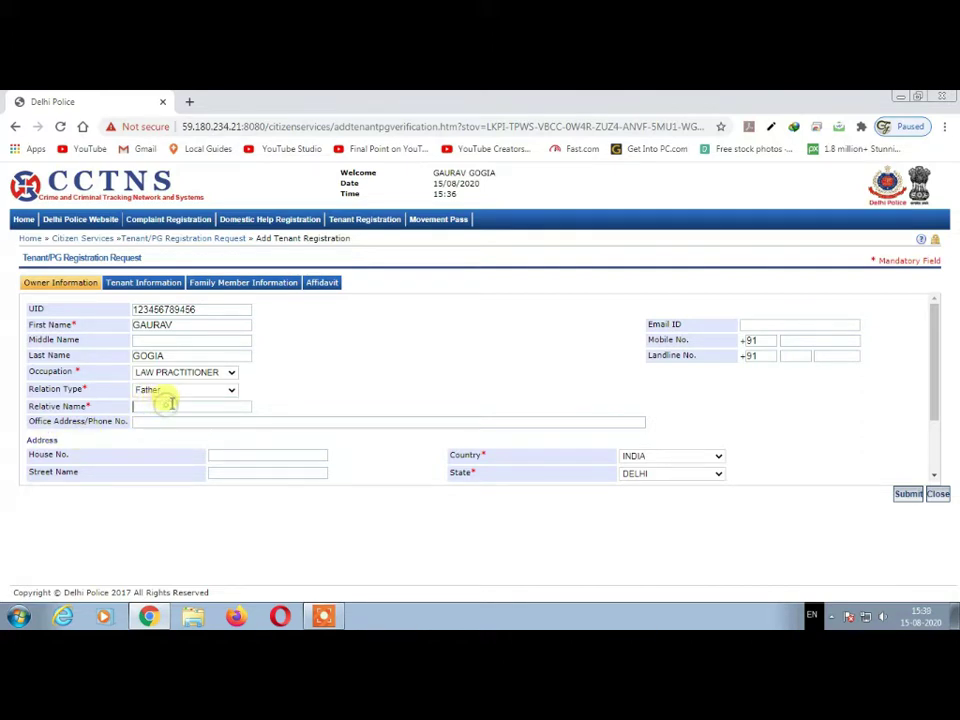
- Type the father's name and the owner's office address
left_click(171, 403)
type("P")
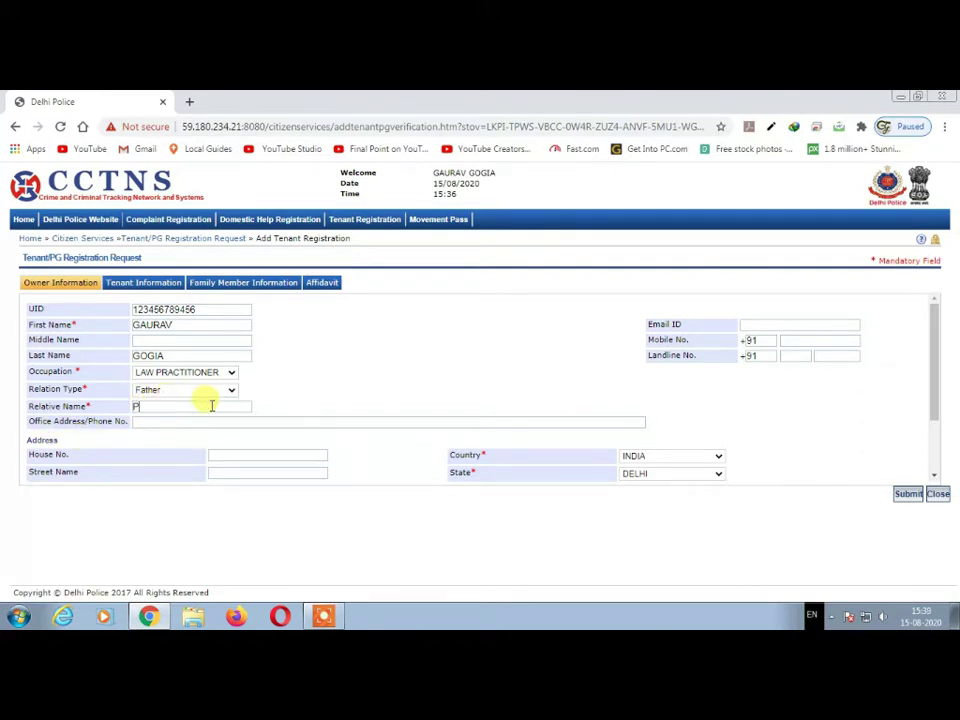
type(" P GOGIA")
key("Tab")
type("123 ABCD")
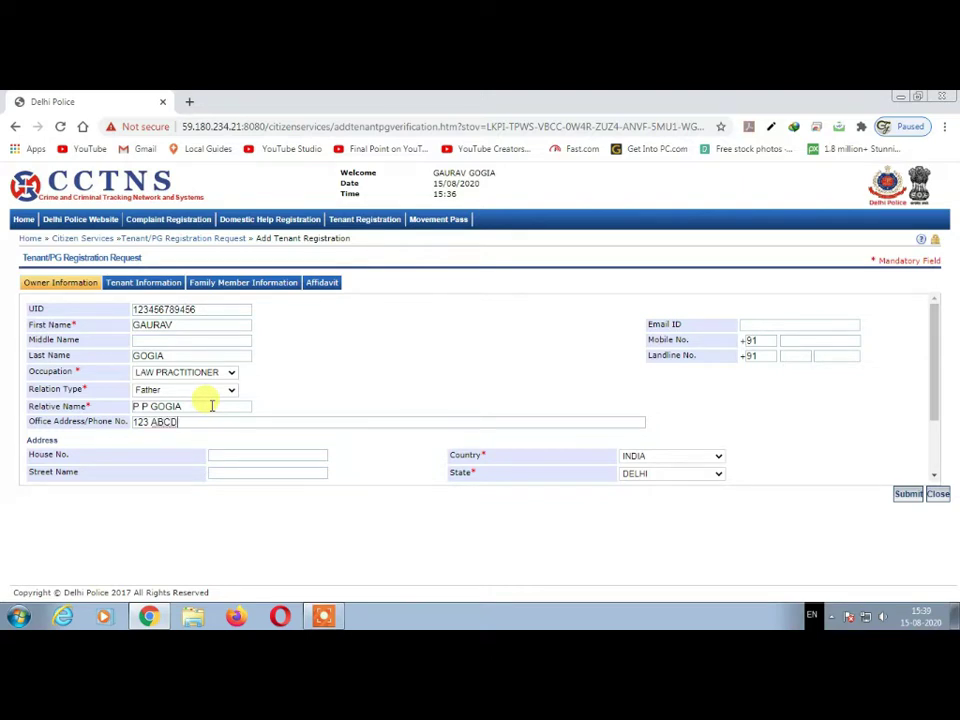
type(" DELHI")
- Skip the e-mail, mobile and landline fields, fill the owner's house number and start the street name
left_click(755, 322)
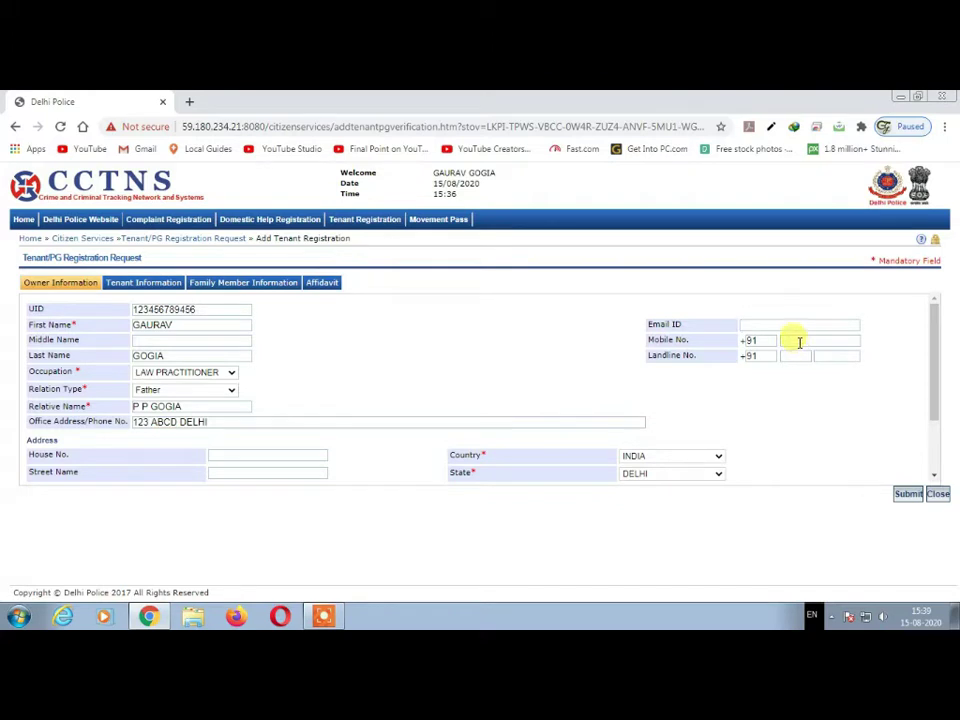
left_click(797, 340)
left_click(798, 357)
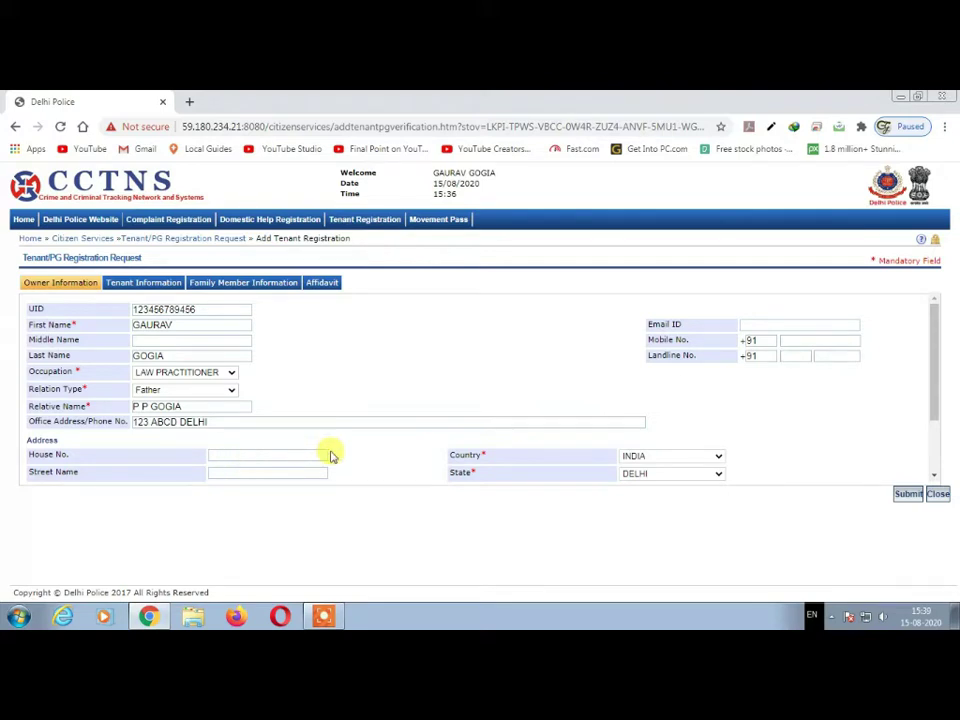
type("12345")
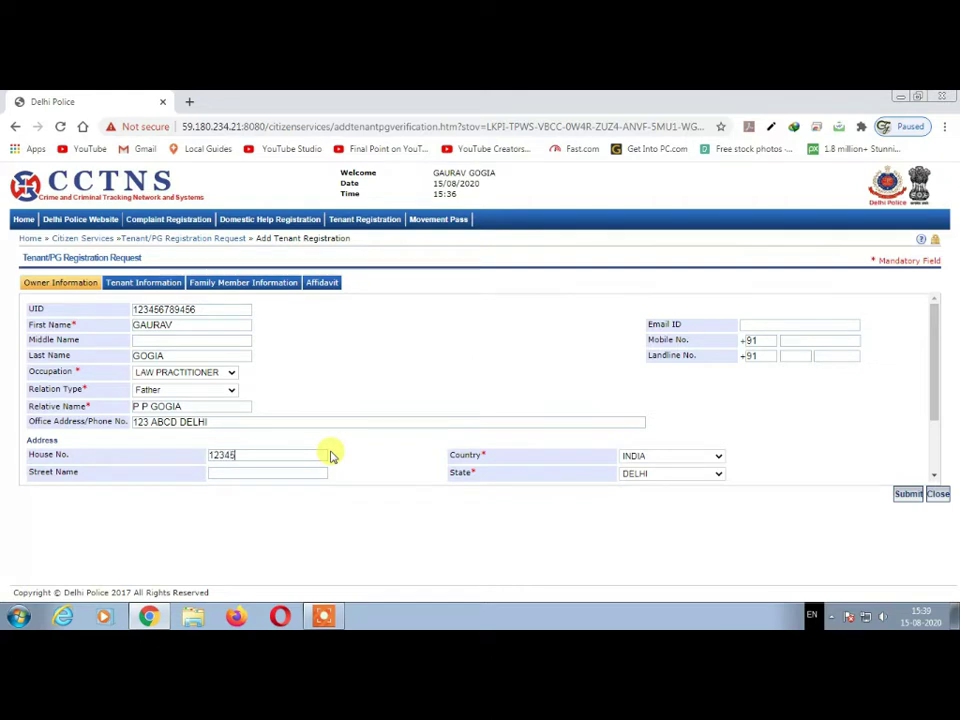
key("Tab")
type("ABCD")
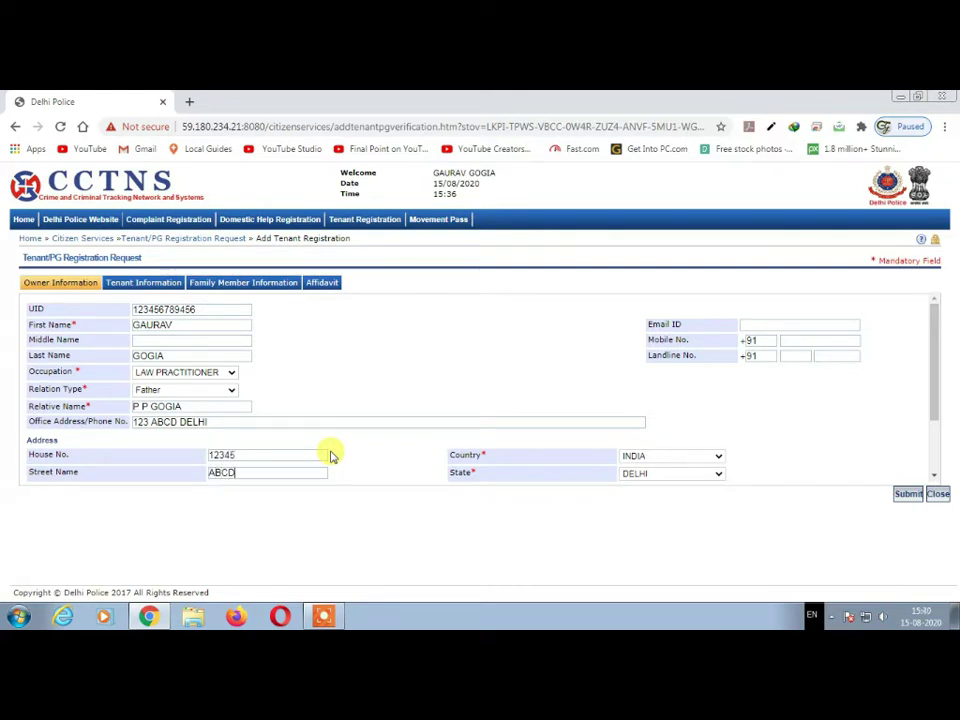
type(" MUK")
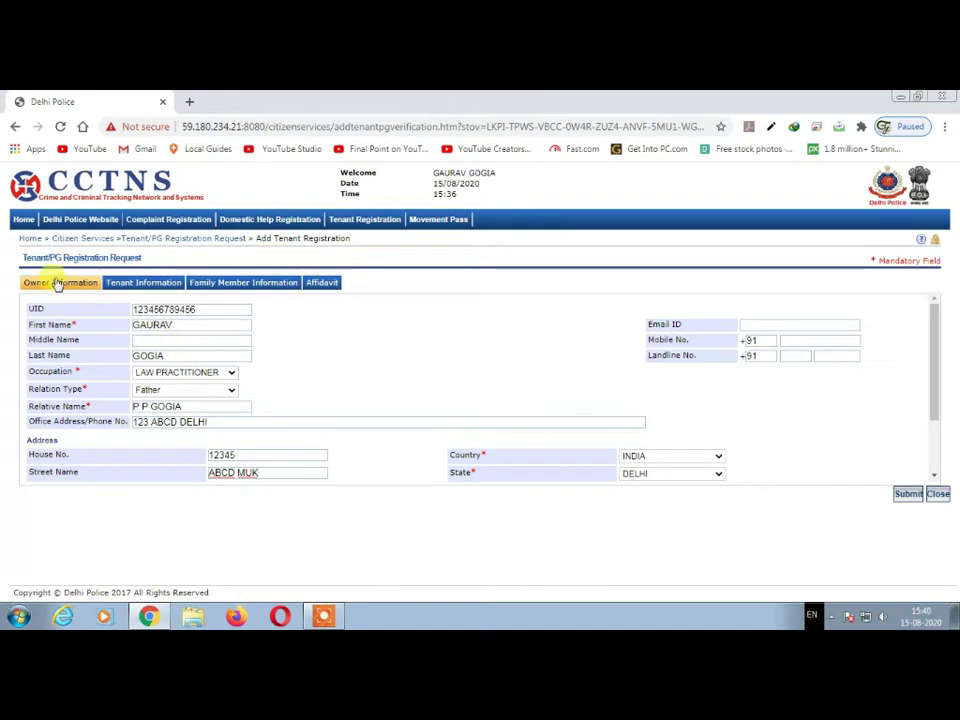
- Open the Tenant Information section on its Personal Information tab
left_click(137, 285)
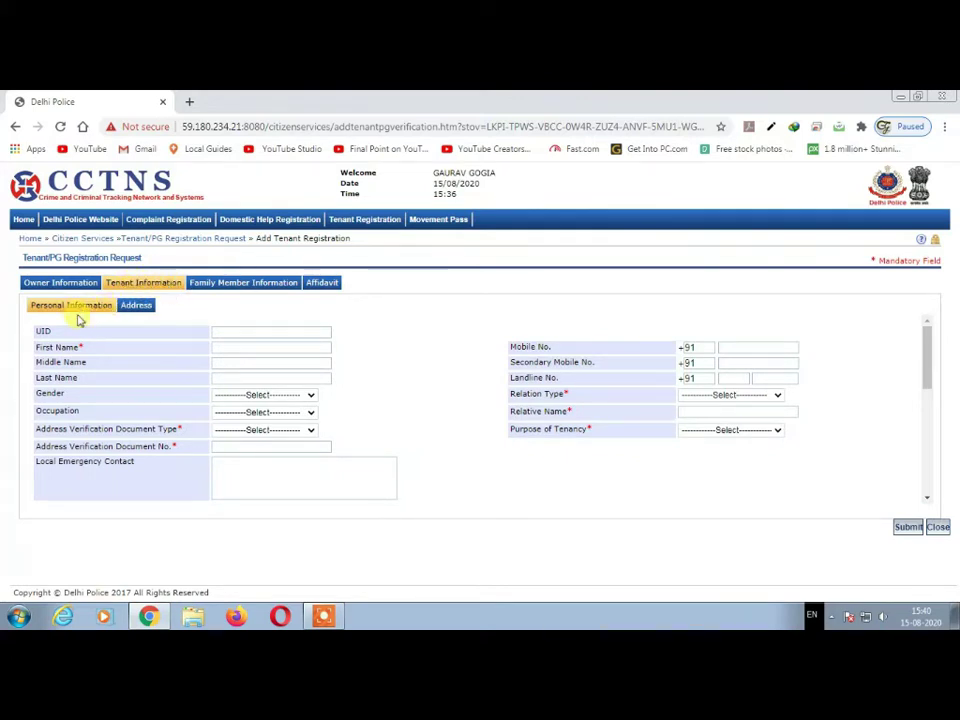
left_click(131, 306)
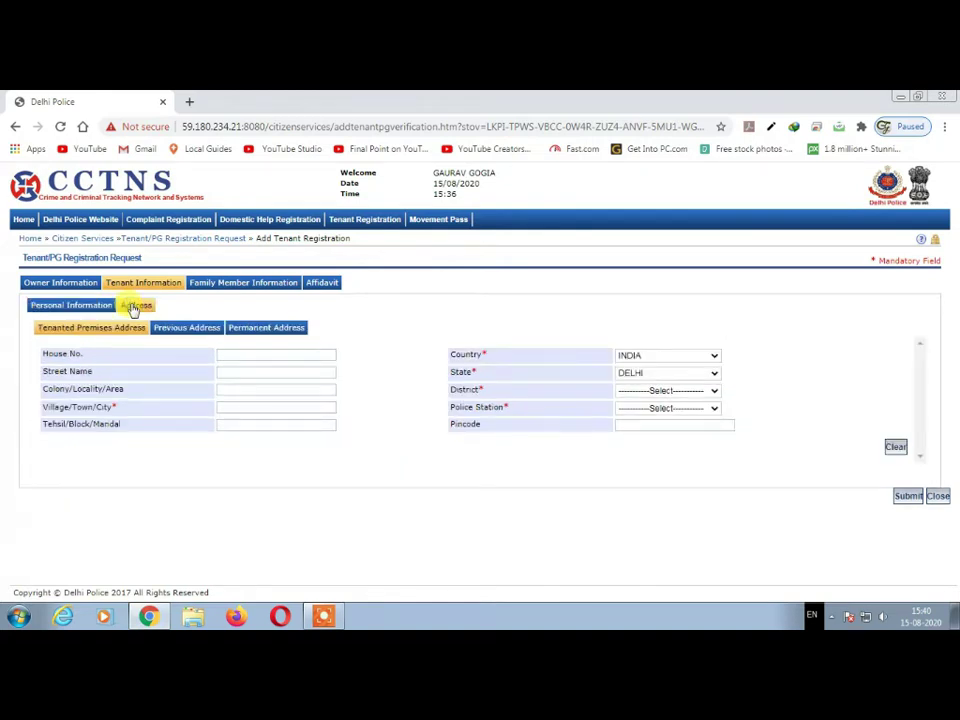
left_click(88, 309)
left_click(133, 306)
left_click(98, 307)
- Enter the tenant's UID and first, middle and last names
left_click(226, 331)
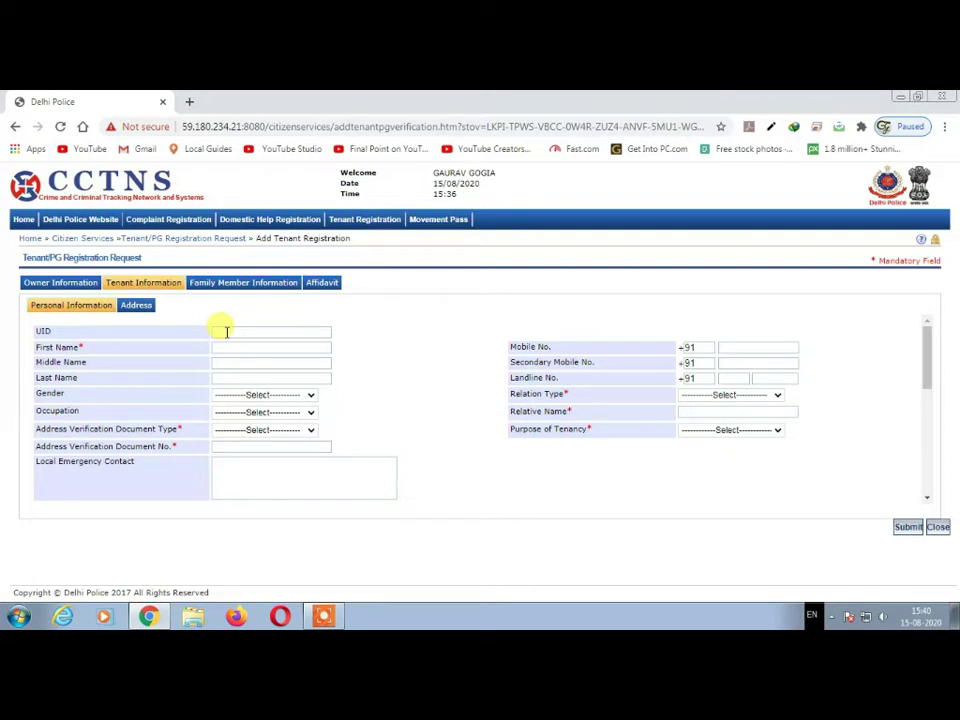
type("45678945678")
type("9")
type("TENANT ")
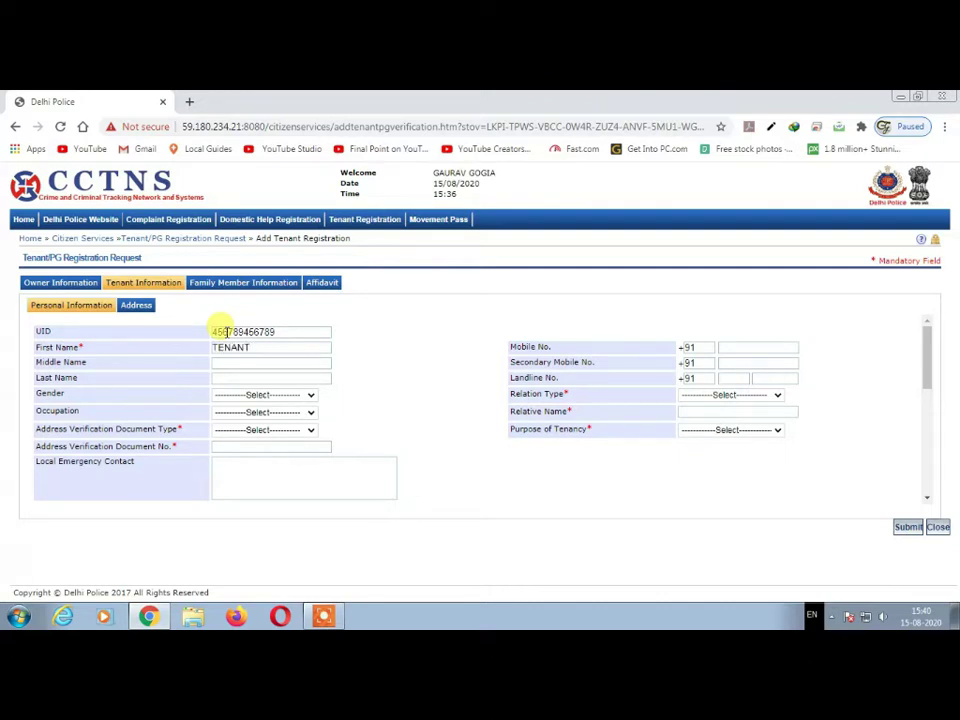
type("FIRST ")
type("NAME")
type("TENANT")
type(" MIDDLE A")
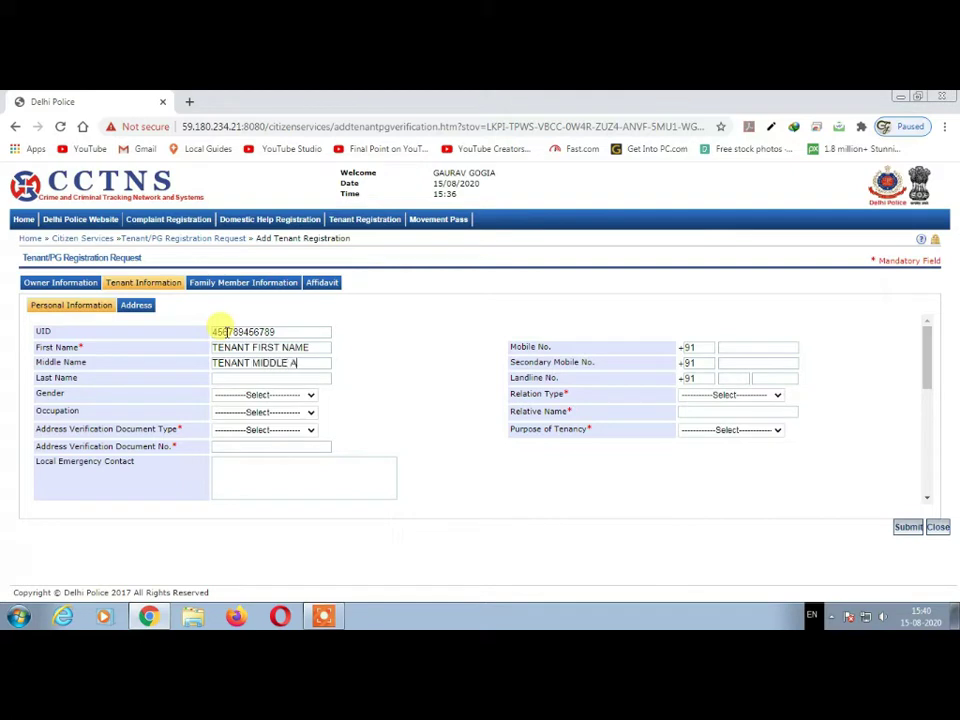
key("BackSpace")
type("NAME")
type("TENANT ")
type("LAS")
type("T NAME")
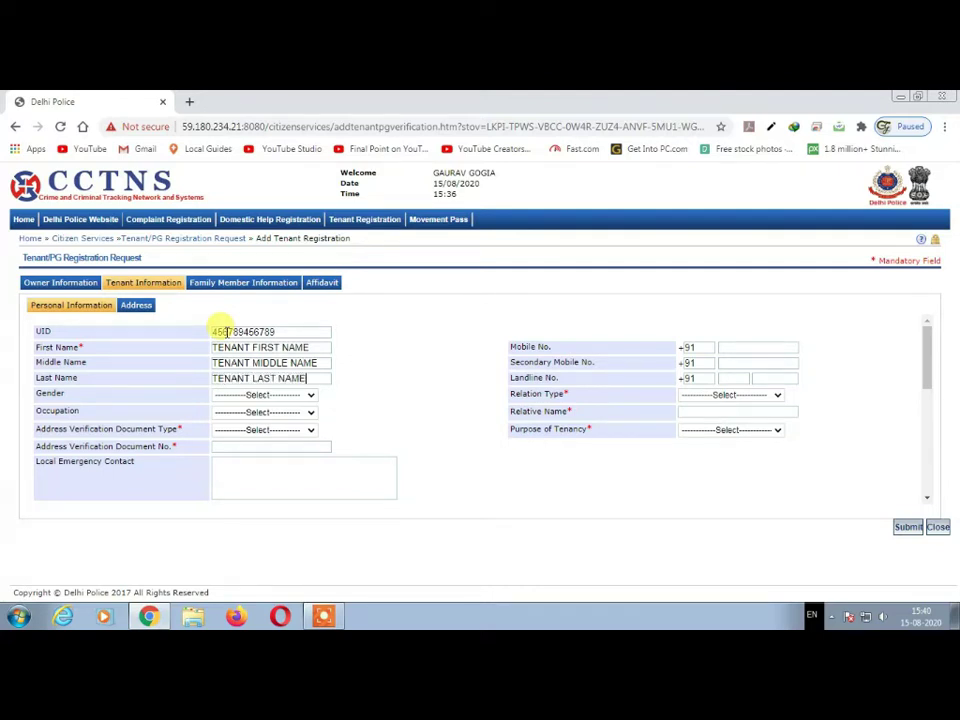
left_click(262, 395)
- Set the tenant's gender to Female and occupation to TEACHER
left_click(258, 420)
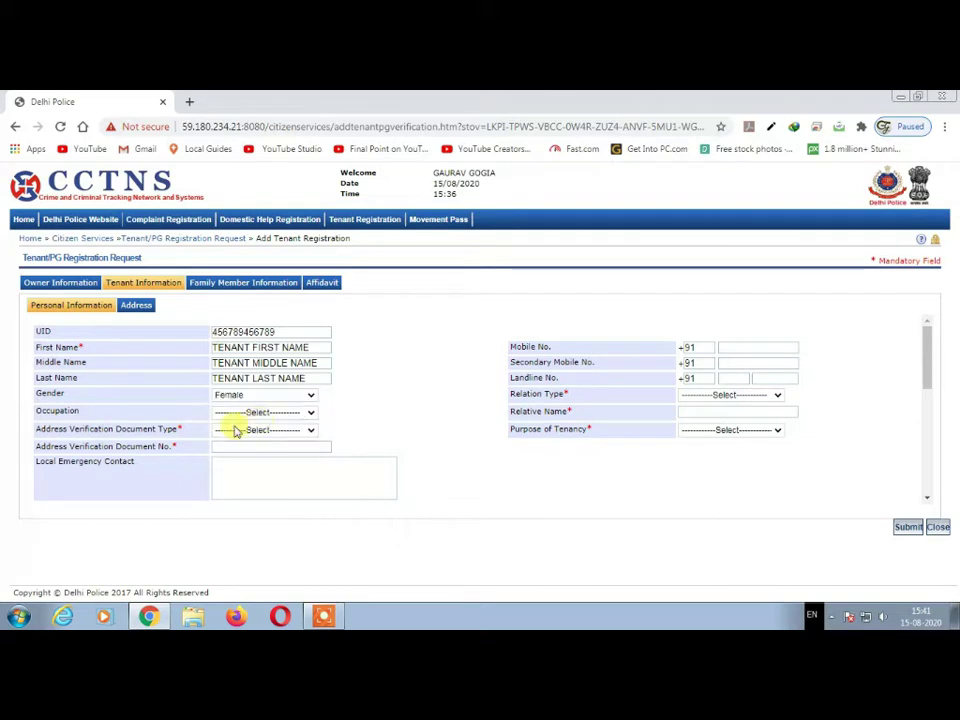
left_click(298, 421)
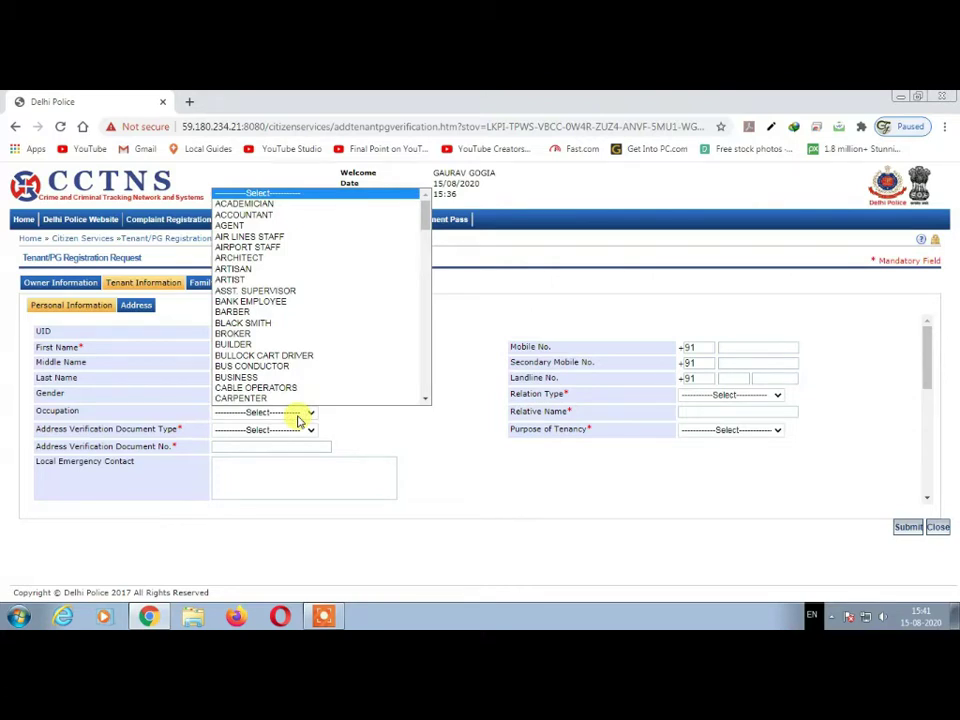
type("te")
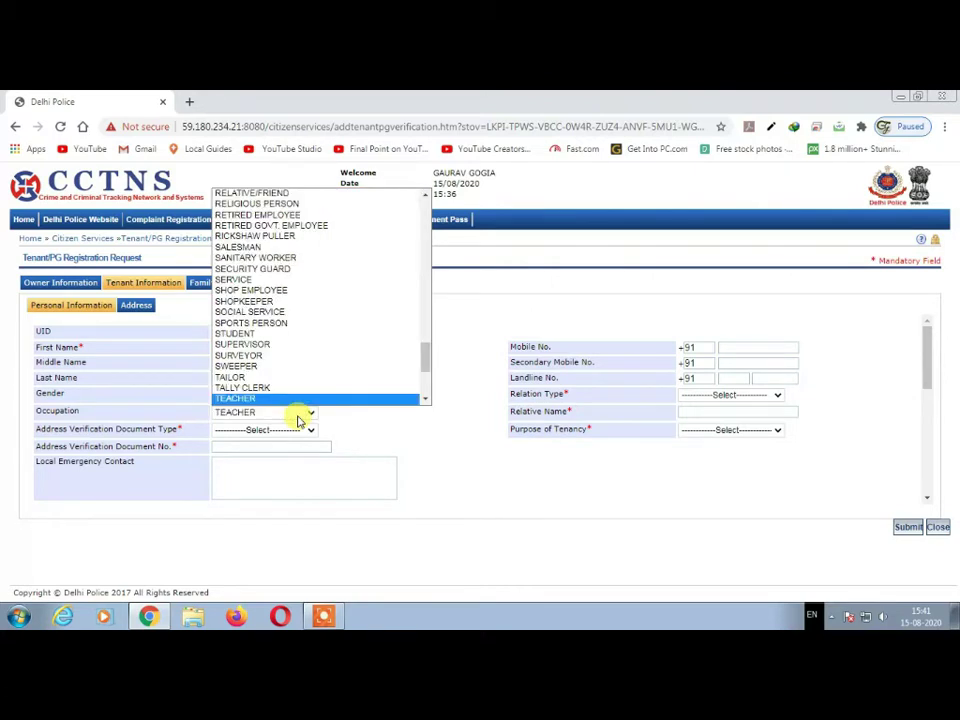
key("Return")
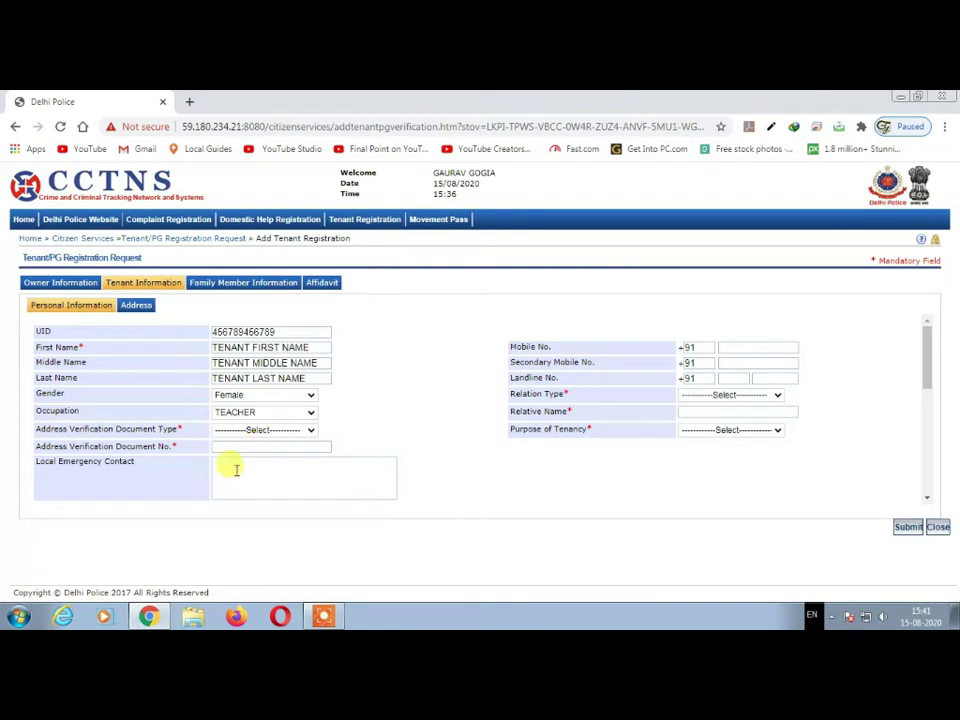
- Choose Aadhar Card as the verification document and begin entering its number
left_click(281, 432)
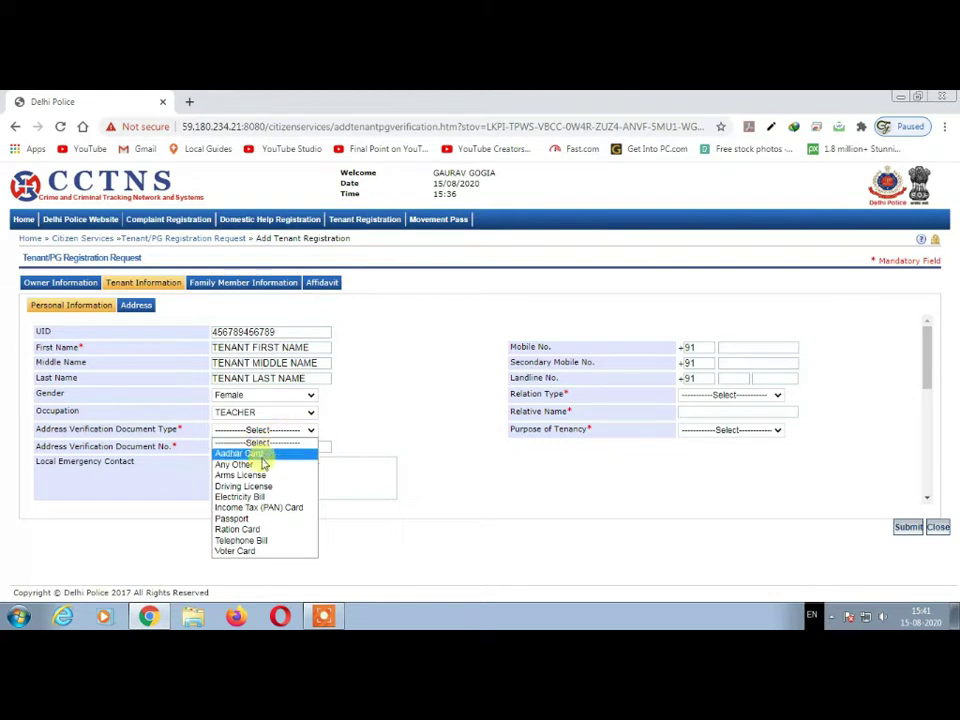
left_click(255, 453)
left_click(244, 444)
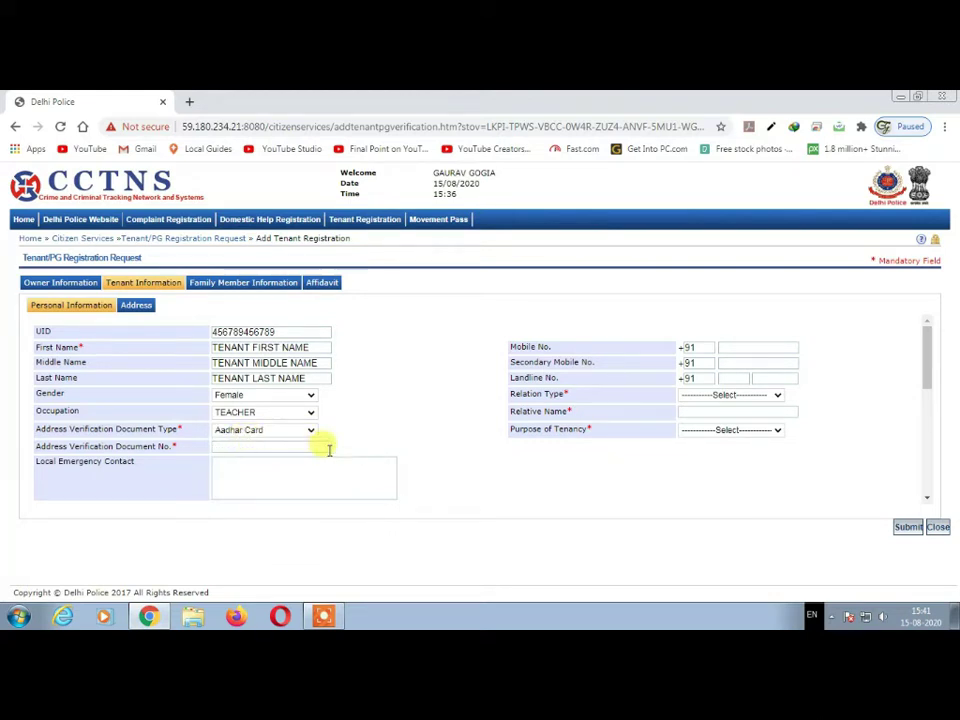
type("456")
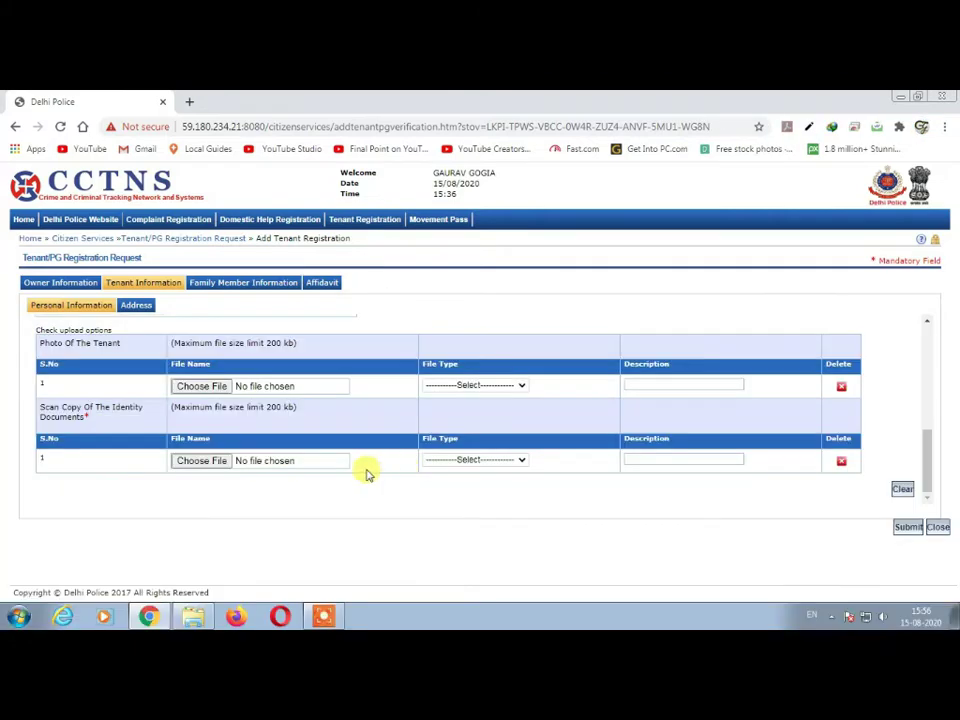
- Scroll back up the tenant personal-information form
scroll(293, 452, "up", 10)
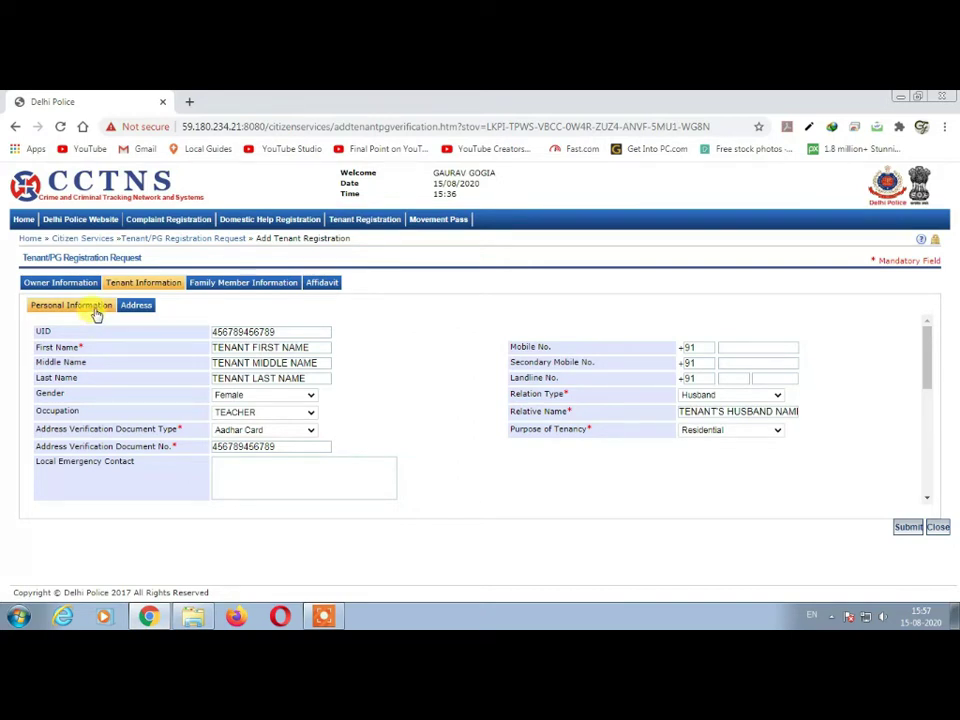
- Scroll down to the upload table and open the file picker for the tenant's photo
scroll(446, 382, "down", 1)
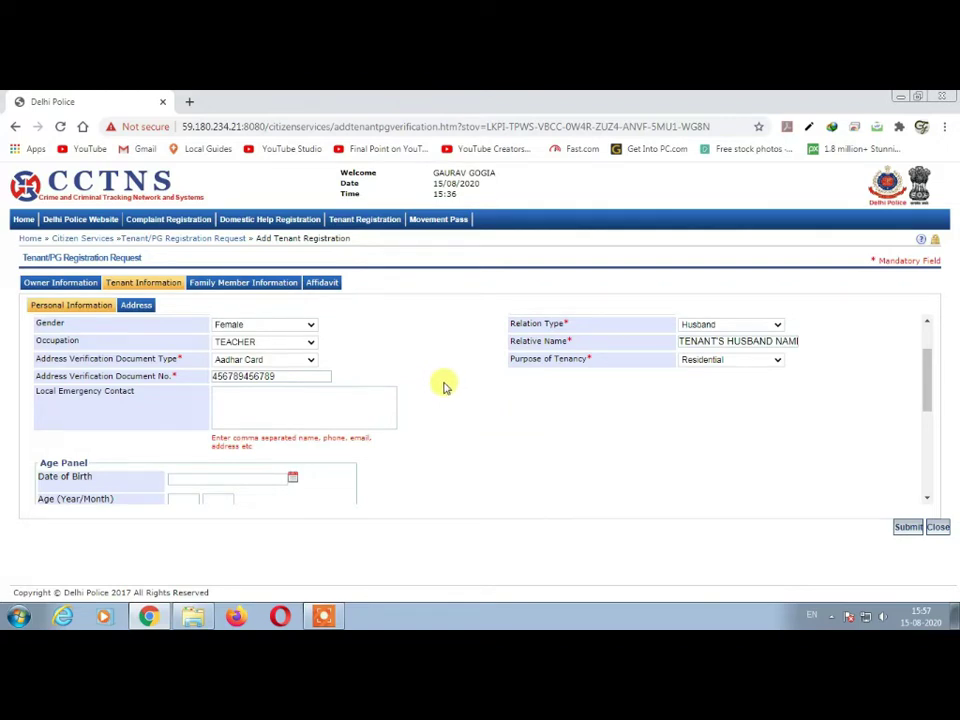
scroll(445, 385, "down", 1)
scroll(438, 388, "down", 1)
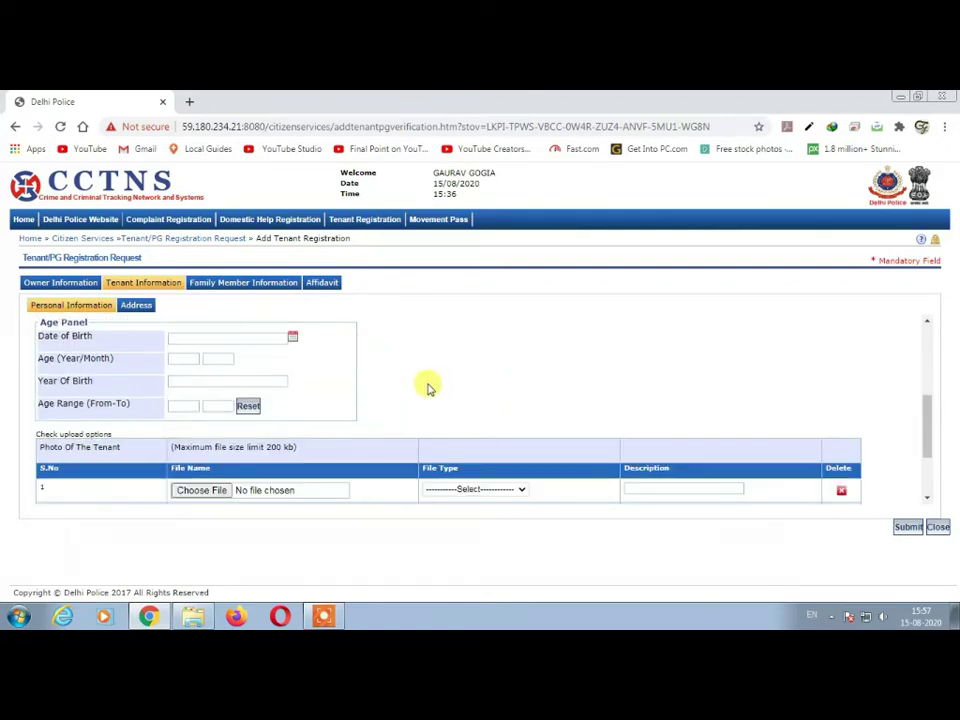
scroll(410, 392, "up", 1)
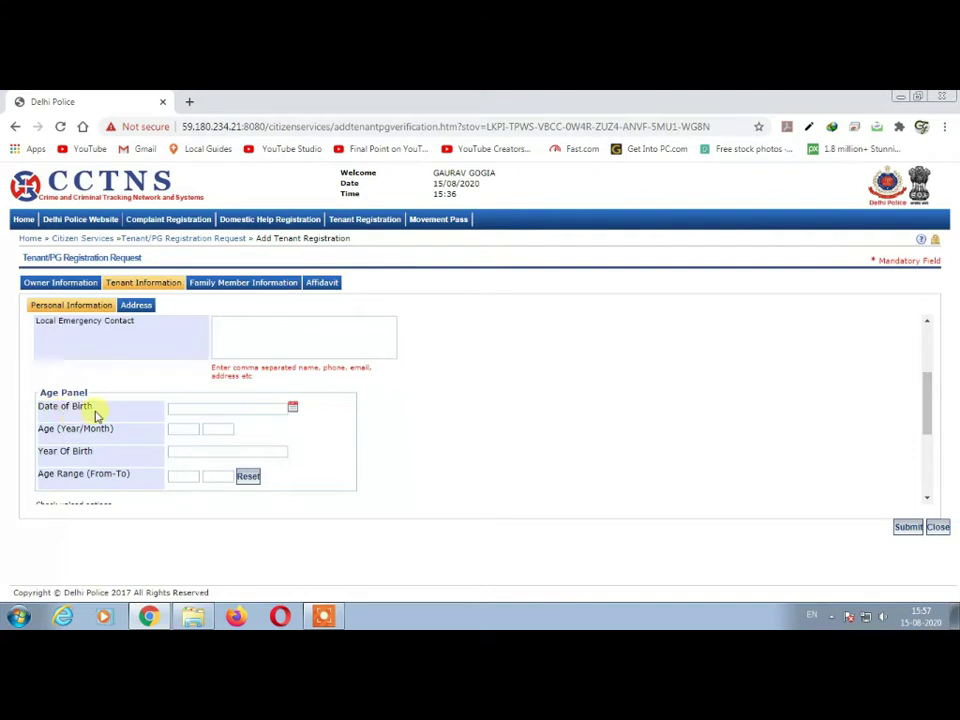
scroll(510, 402, "down", 2)
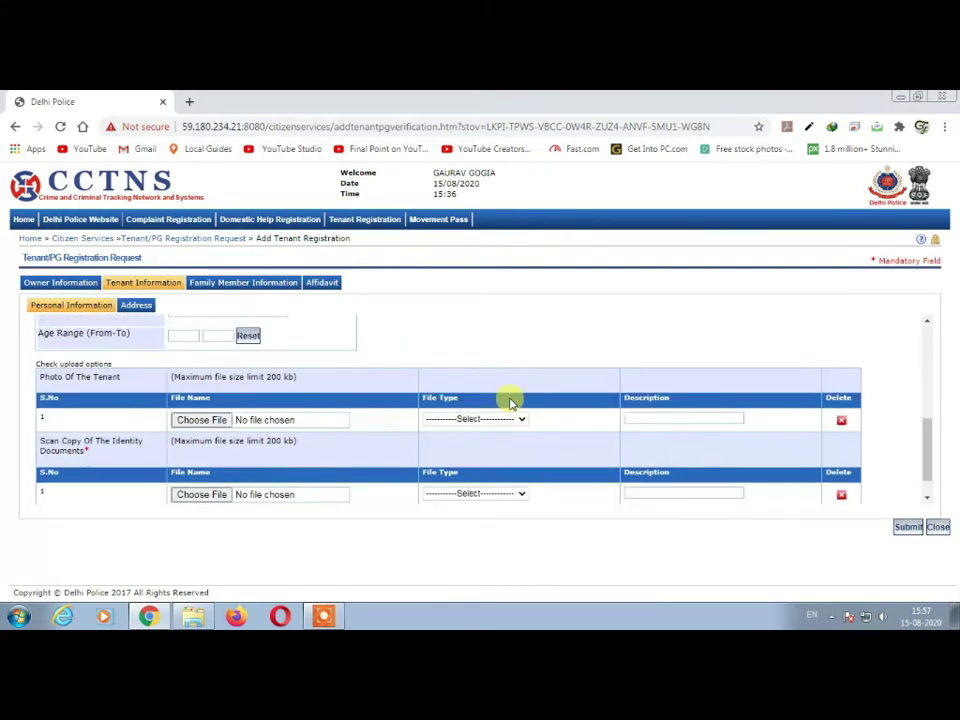
scroll(383, 400, "down", 1)
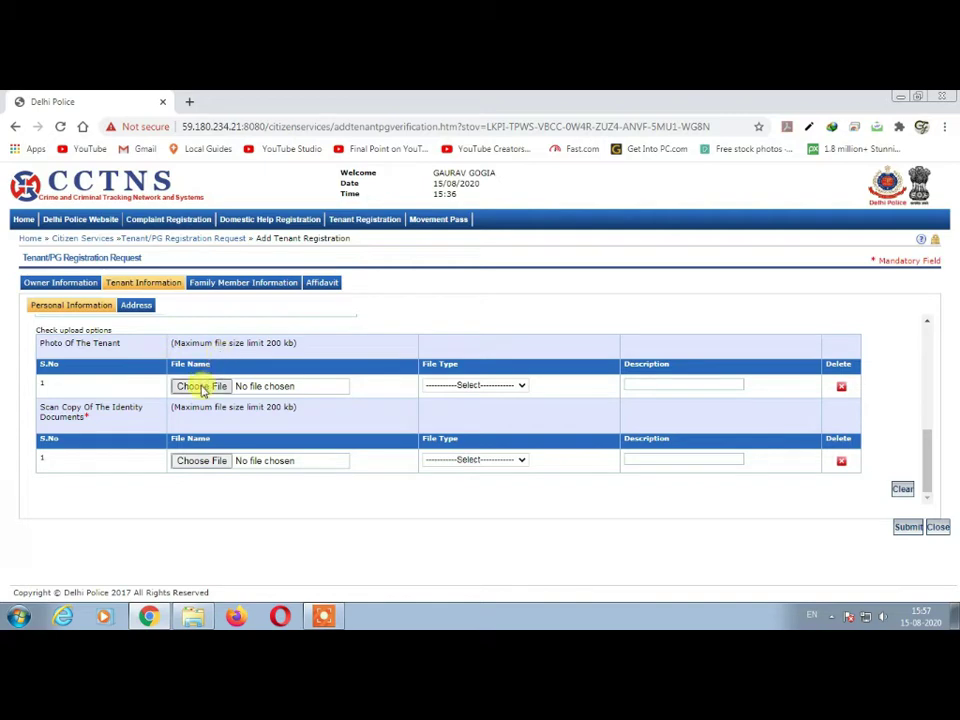
left_click(203, 388)
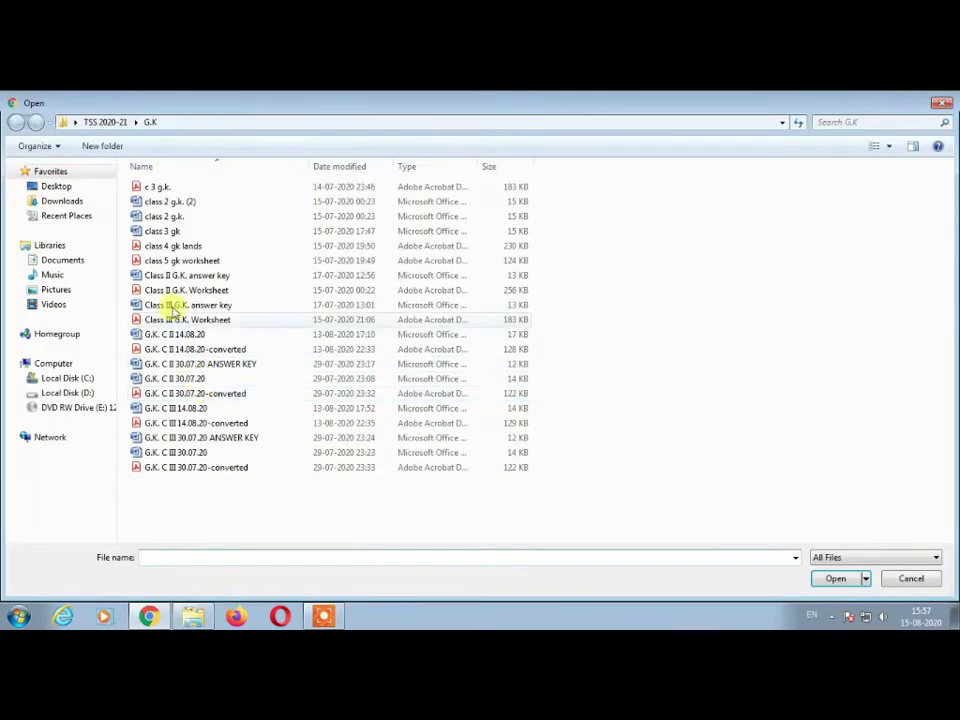
- Pick the tenant's photo from Downloads, viewed as extra large icons, for the photo row
left_click(60, 291)
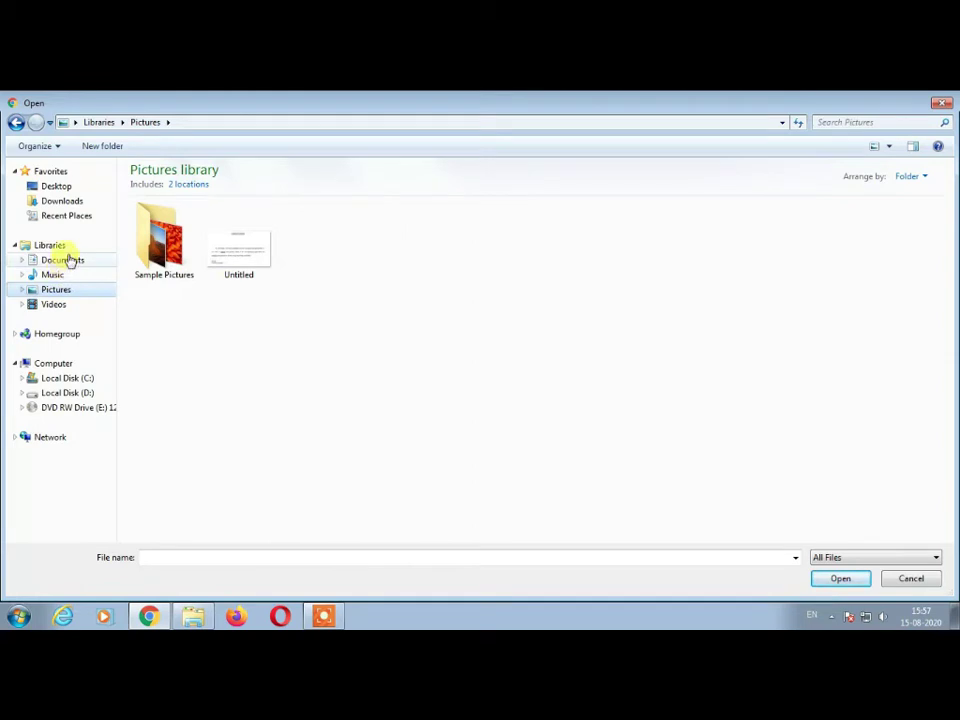
left_click(63, 200)
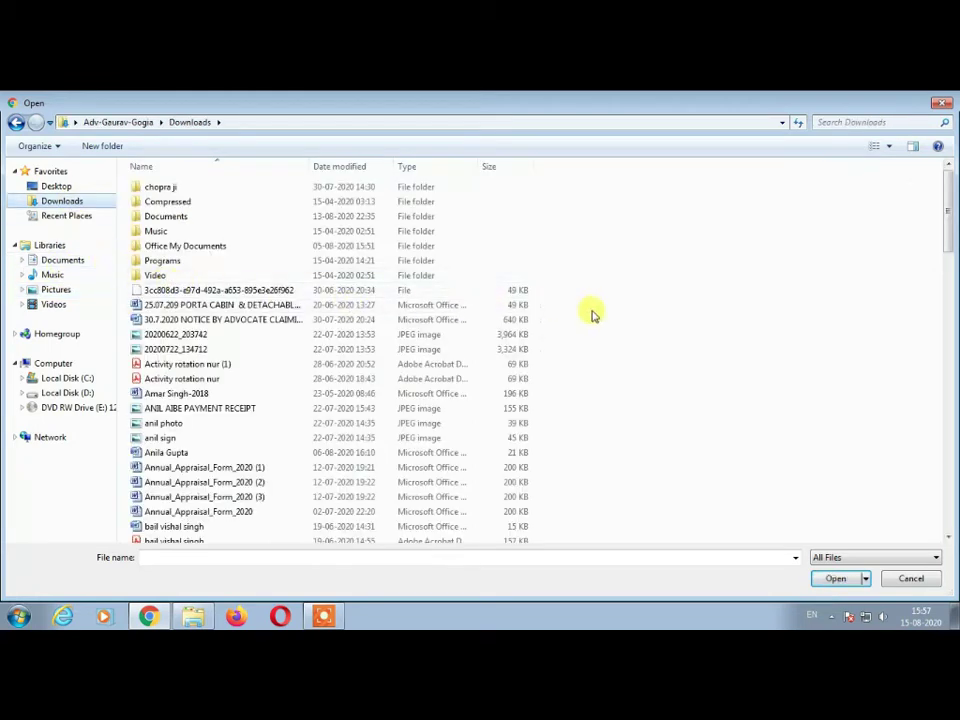
right_click(648, 301)
mouse_move(754, 317)
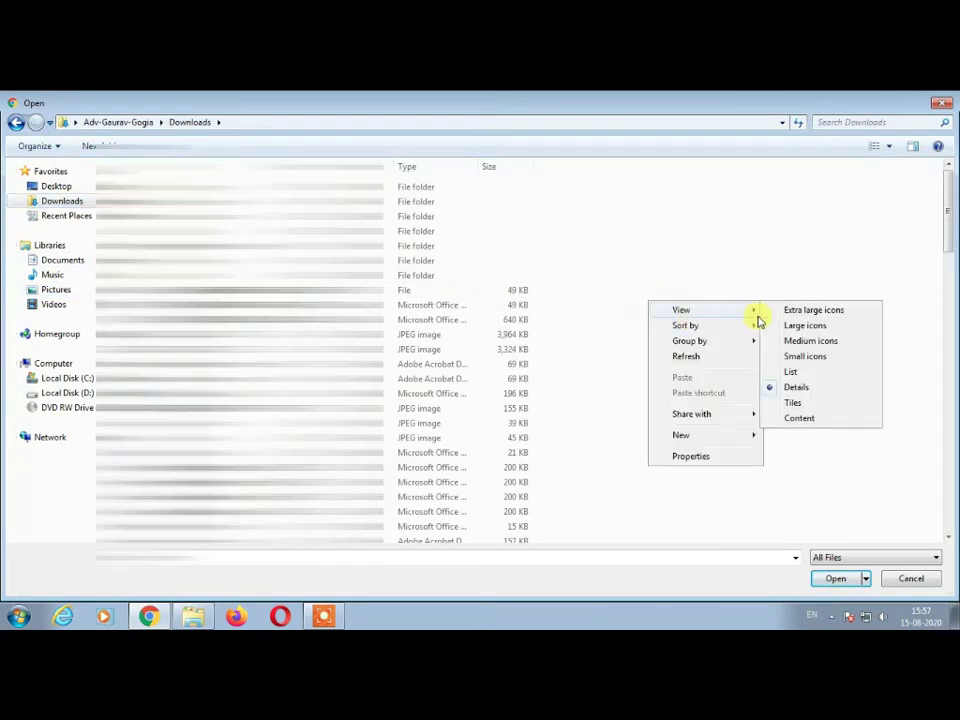
left_click(793, 312)
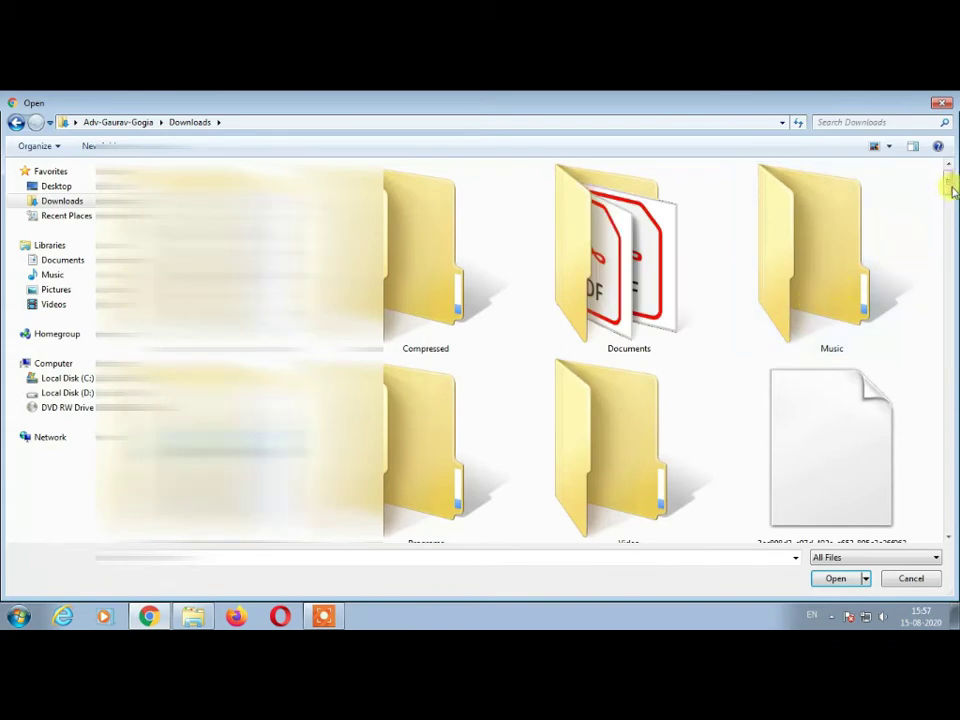
left_click_drag(950, 190, 953, 240)
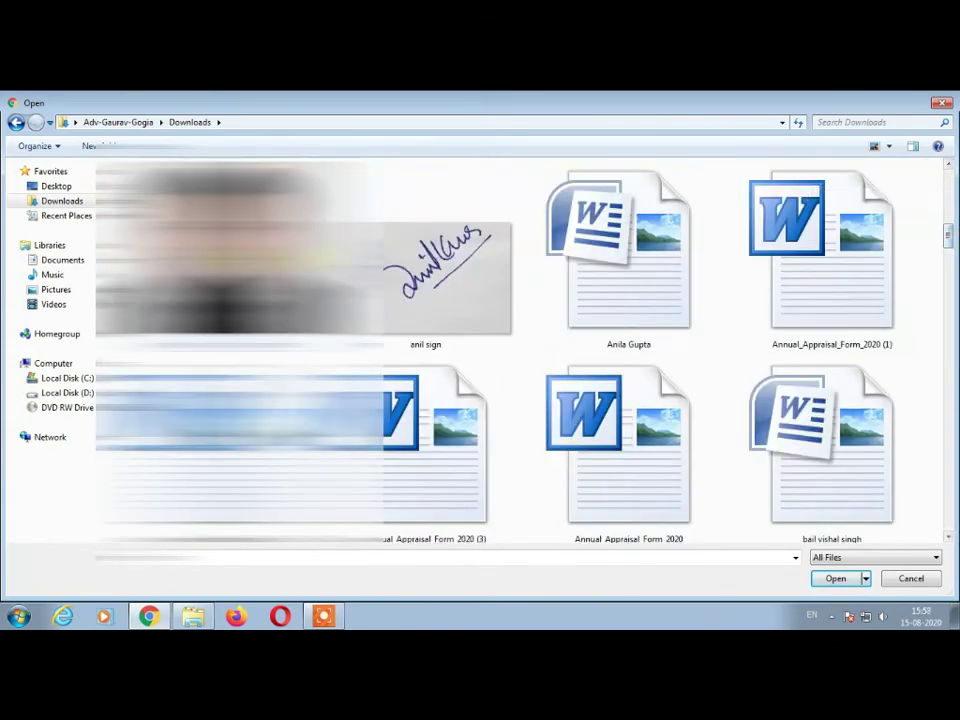
key("Escape")
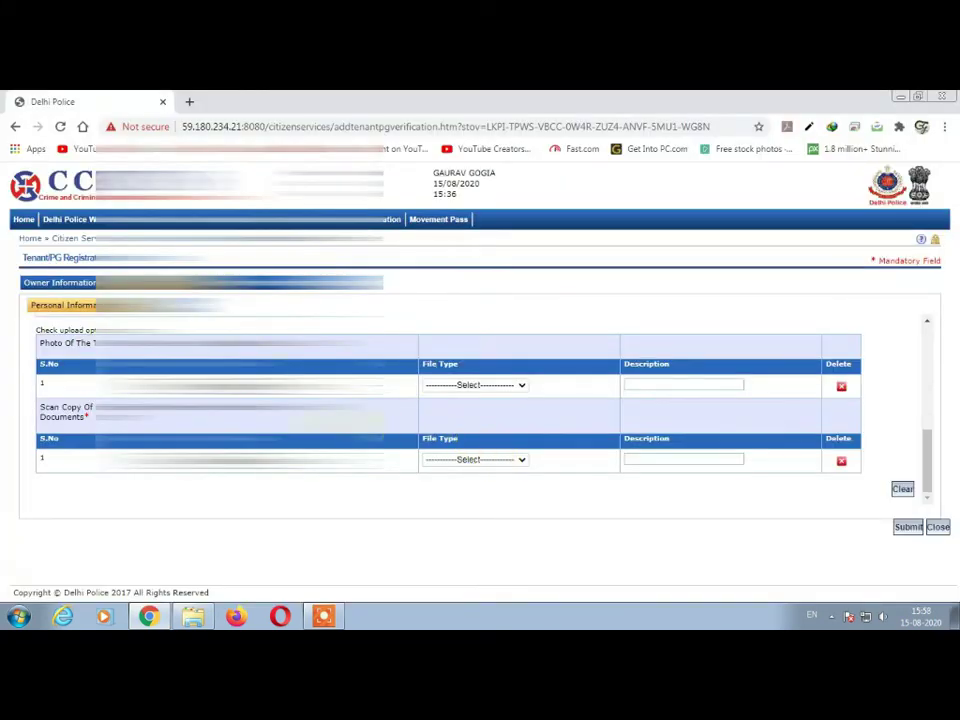
left_click(499, 386)
- Mark the tenant photo as Photograph and attach the WhatsApp image as the identity scan
left_click(489, 410)
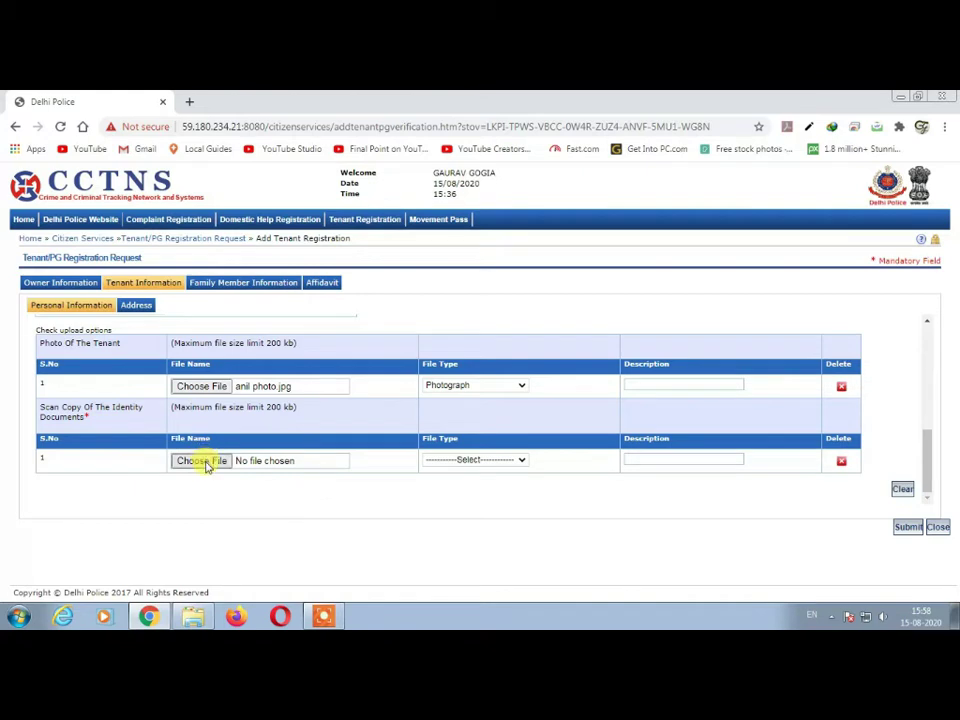
left_click(205, 462)
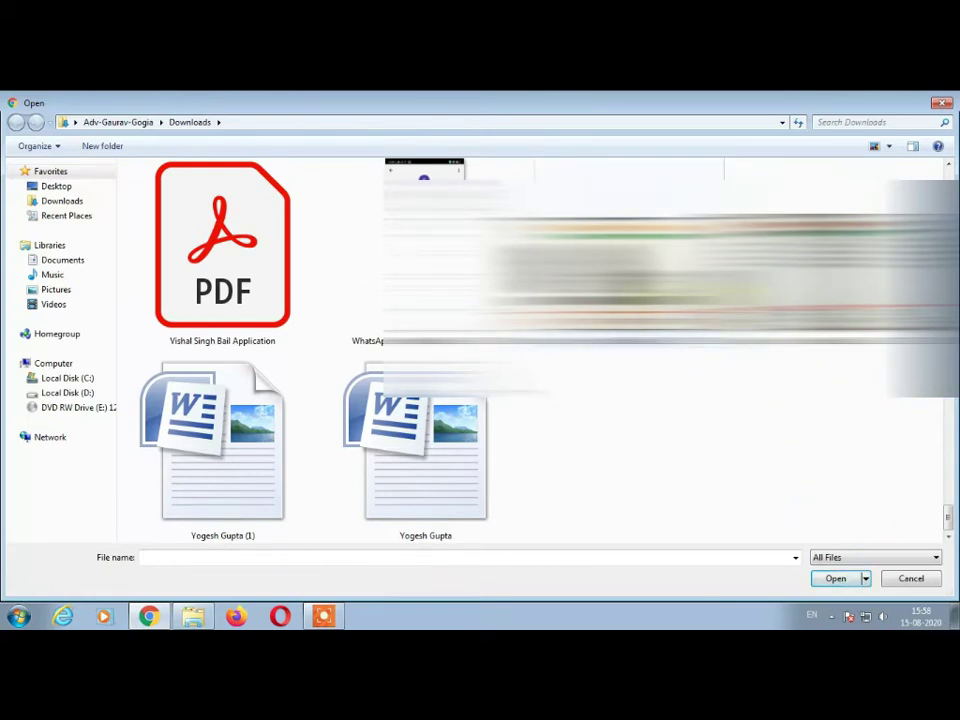
left_click(629, 250)
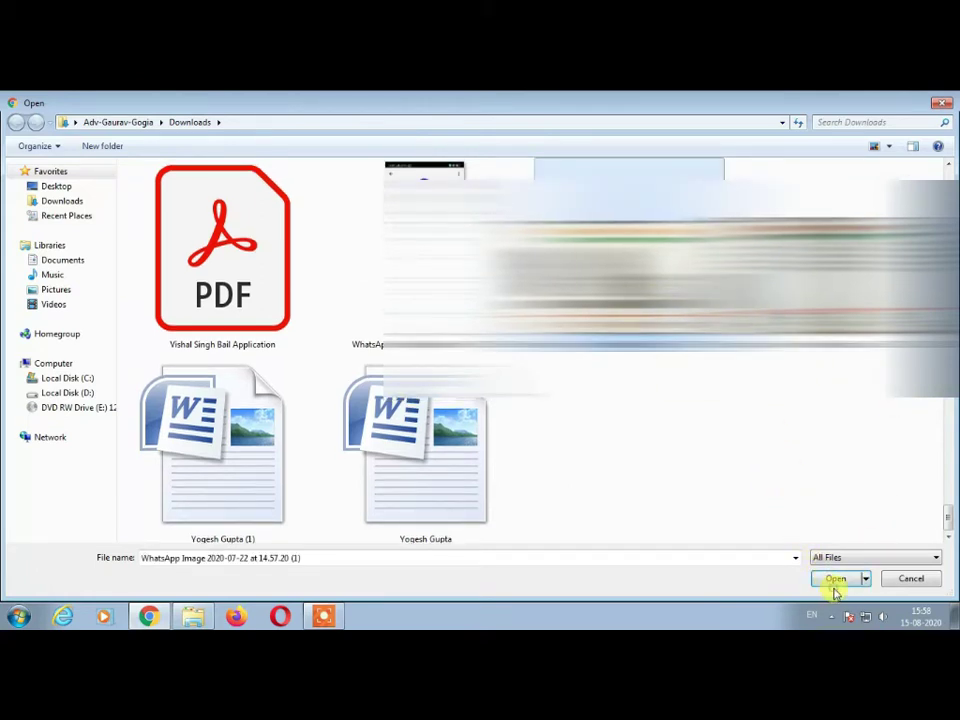
left_click(836, 582)
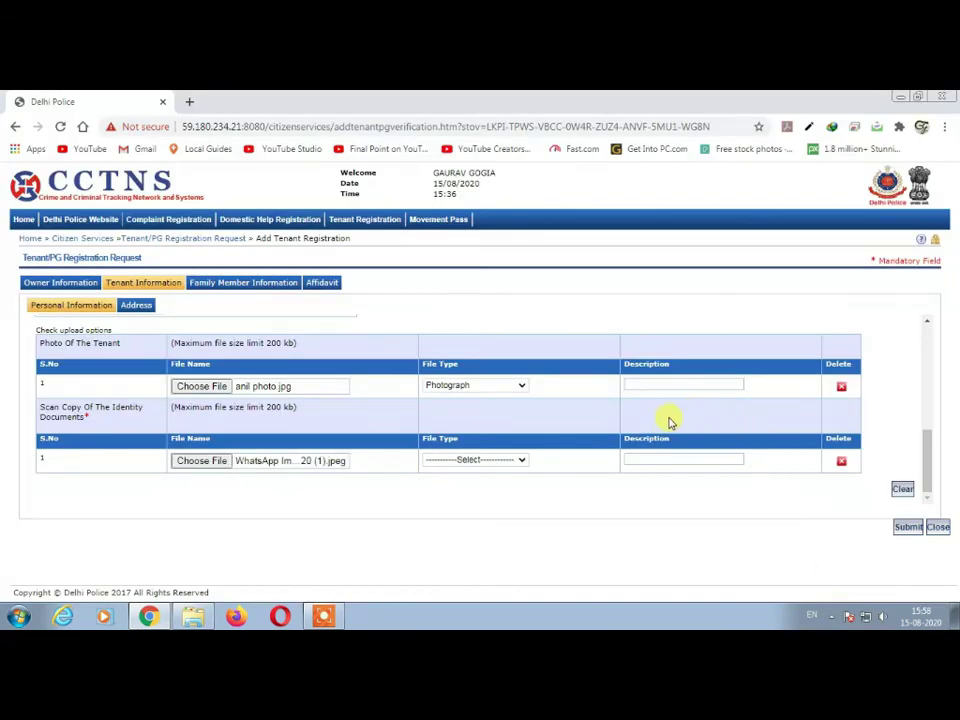
- Set the identity scan type to ScanPhoto and describe the uploads as 'photo' and 'adhaar'
left_click(490, 461)
left_click(489, 482)
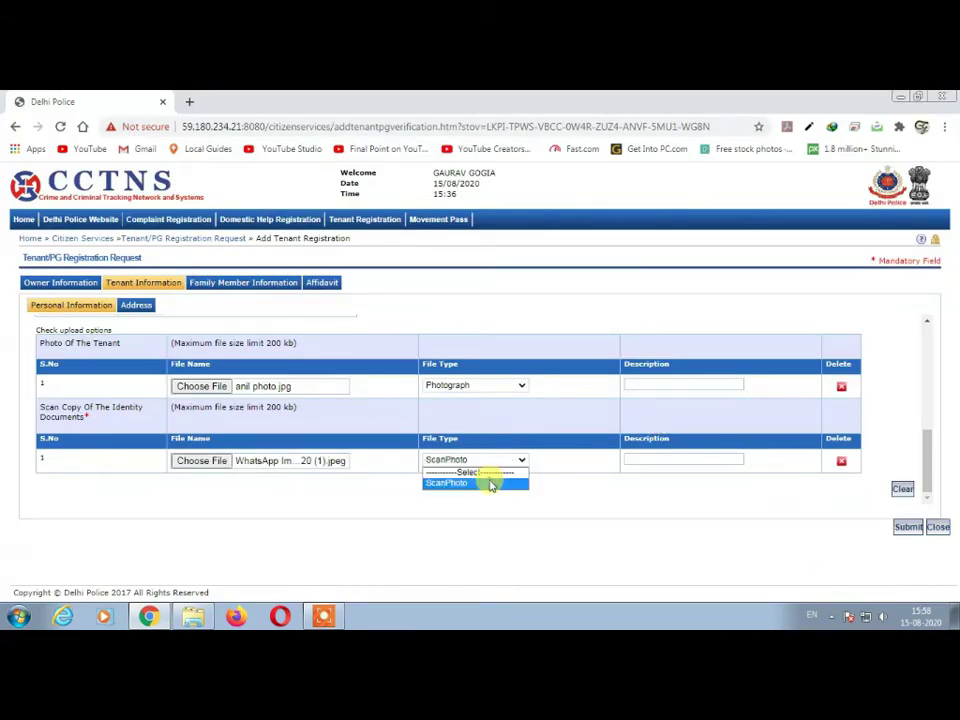
left_click(667, 385)
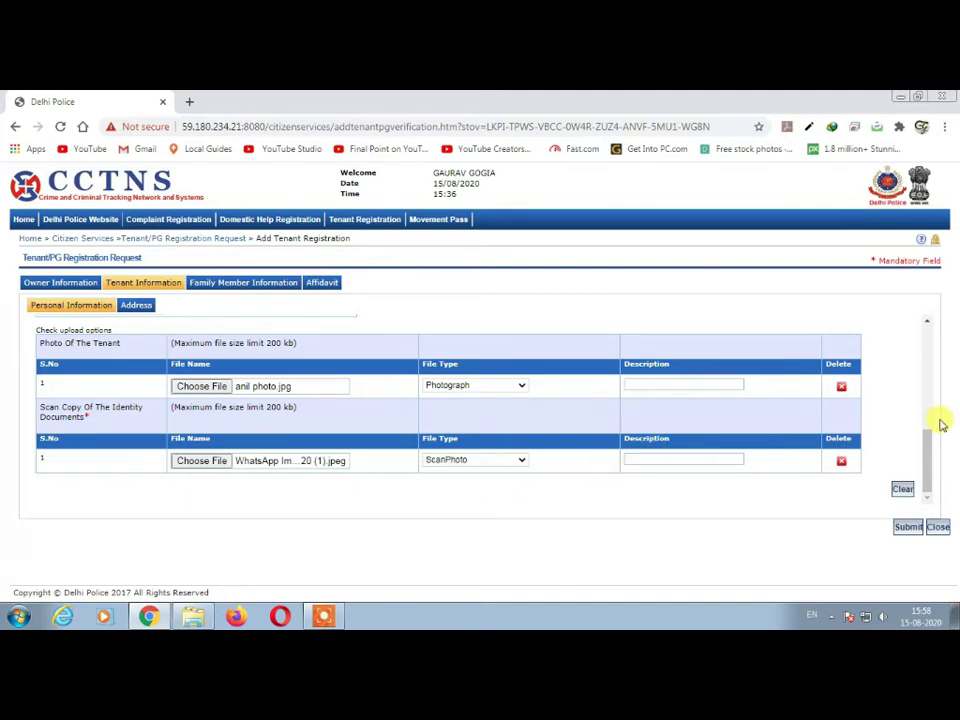
type("photo")
left_click(675, 455)
type("adhaar")
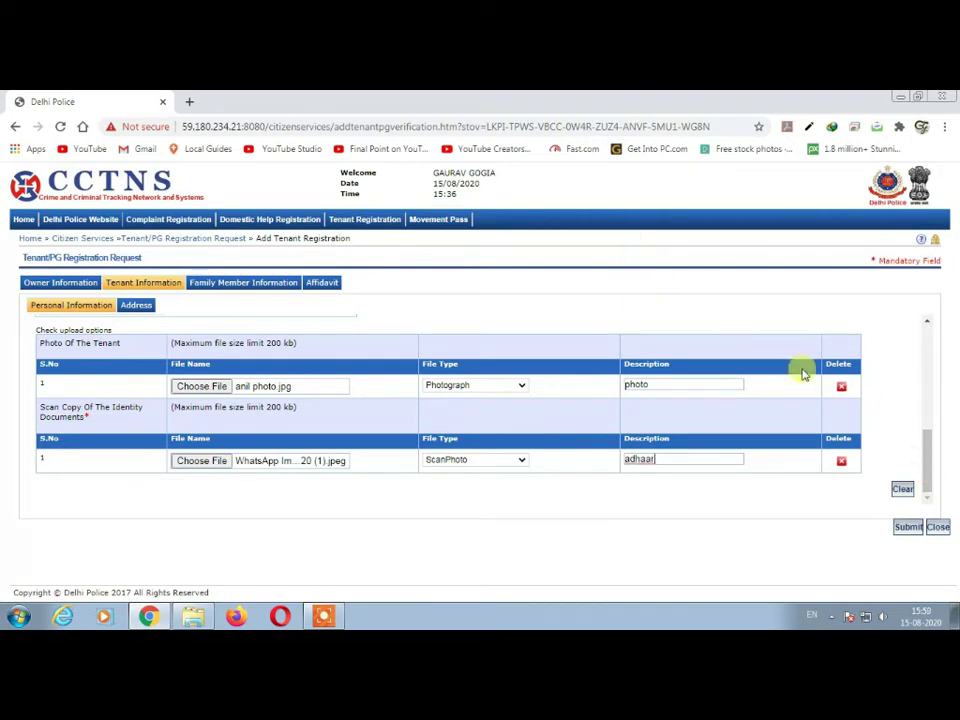
key("space")
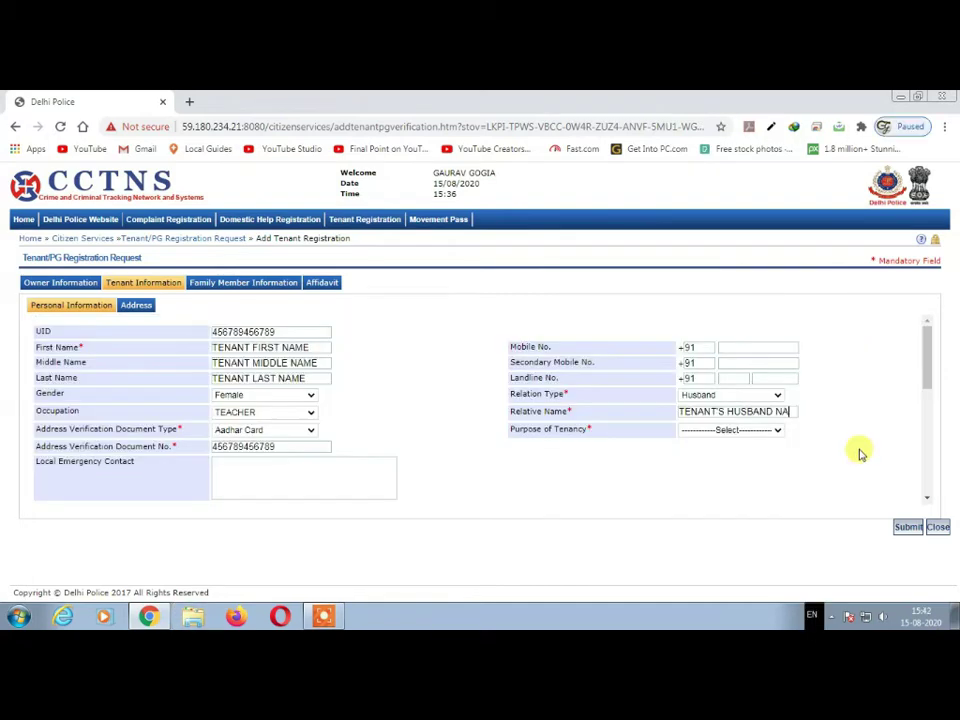
- Finish the husband's name and set the purpose of tenancy to Residential
type("ME")
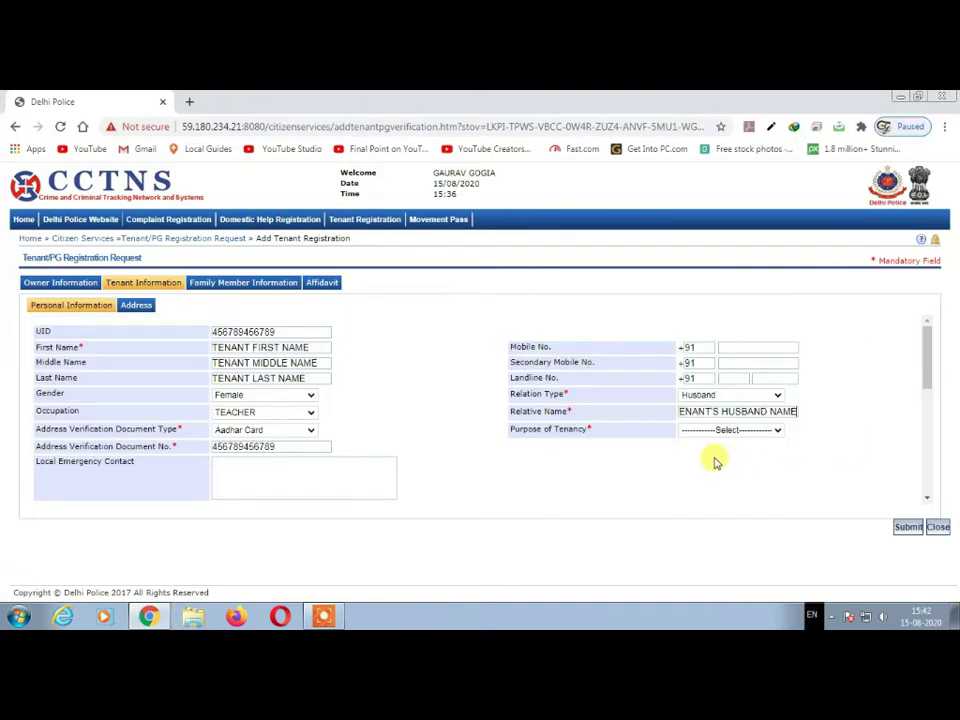
left_click(718, 432)
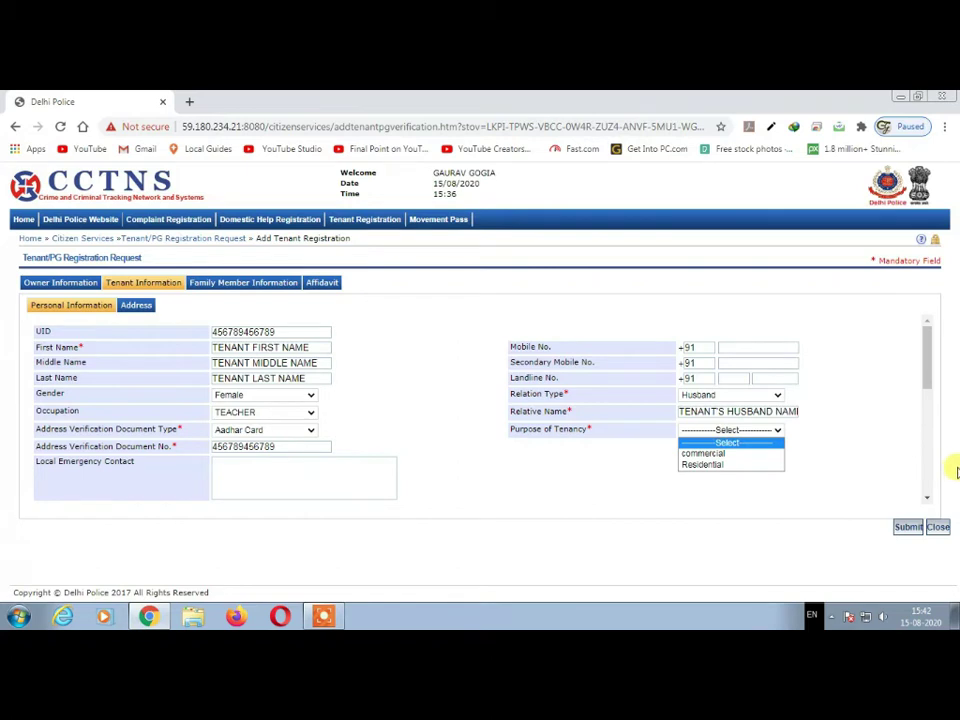
left_click(741, 456)
left_click(727, 432)
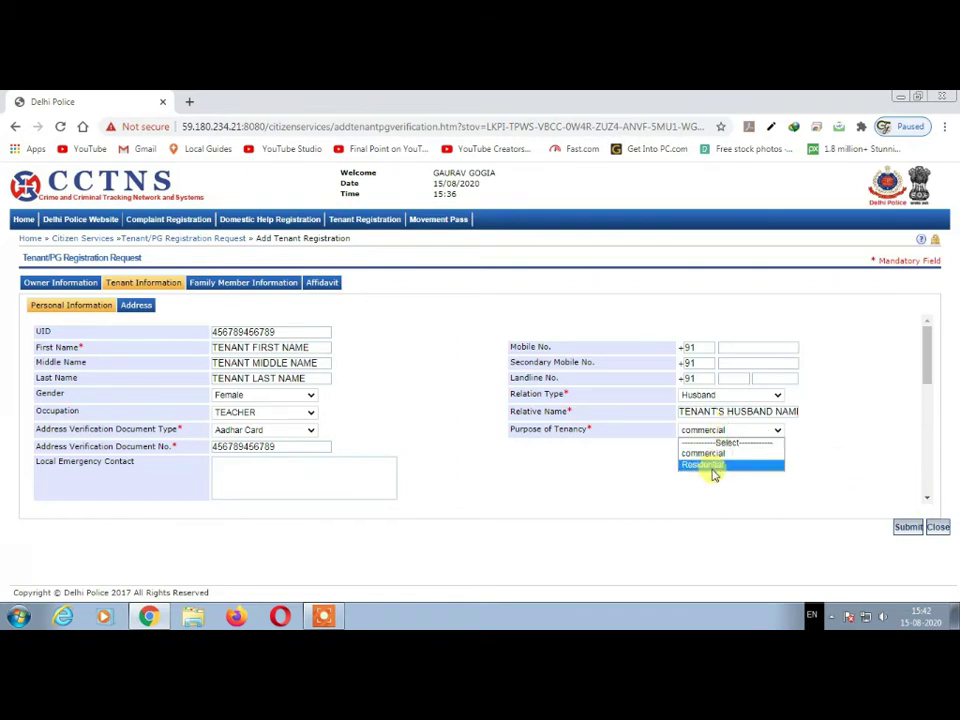
left_click(714, 467)
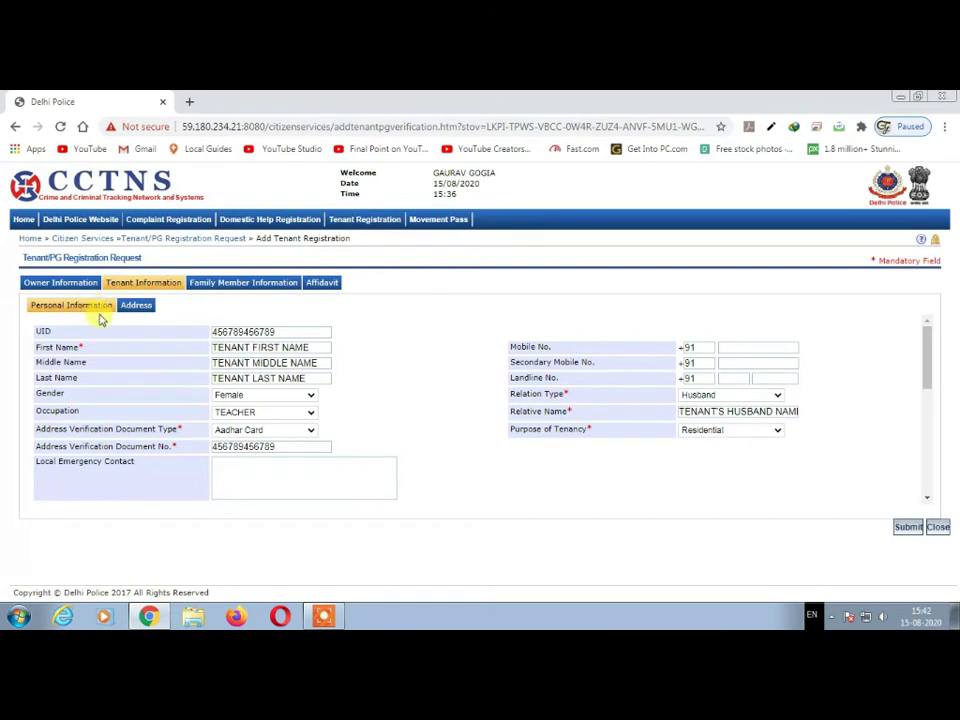
- Open the tenant's Address tab and view the Previous and Permanent Address forms
left_click(138, 306)
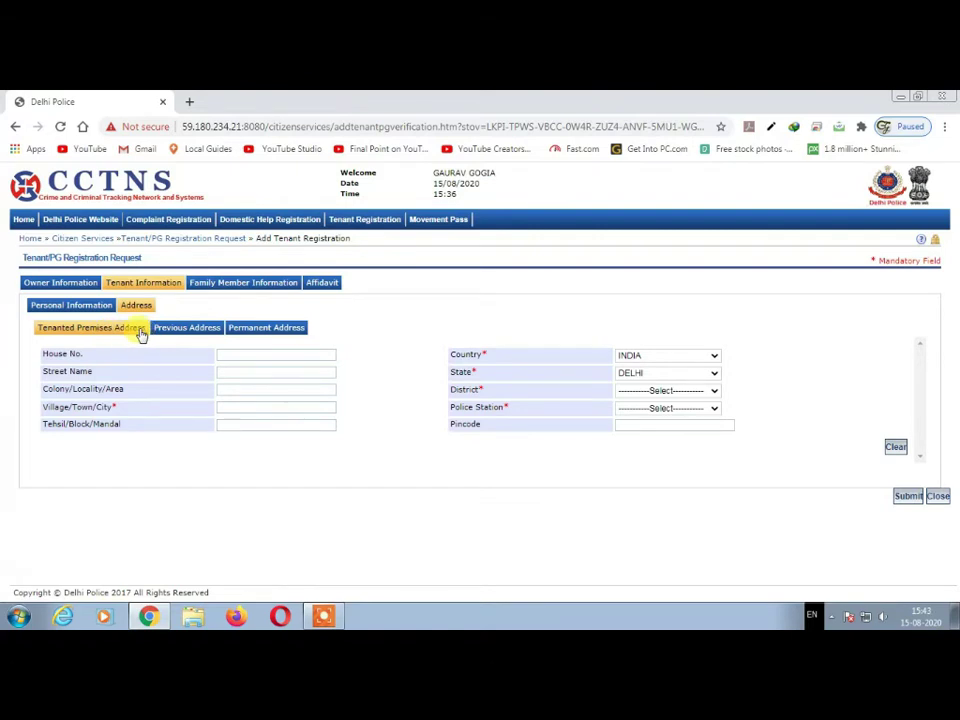
left_click(192, 331)
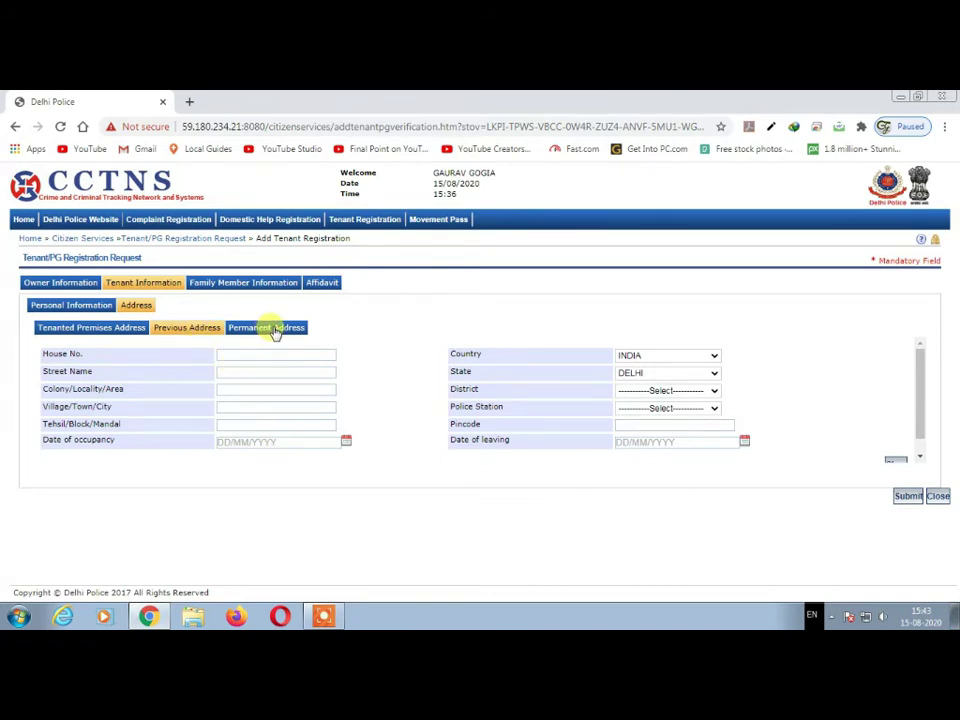
left_click(275, 331)
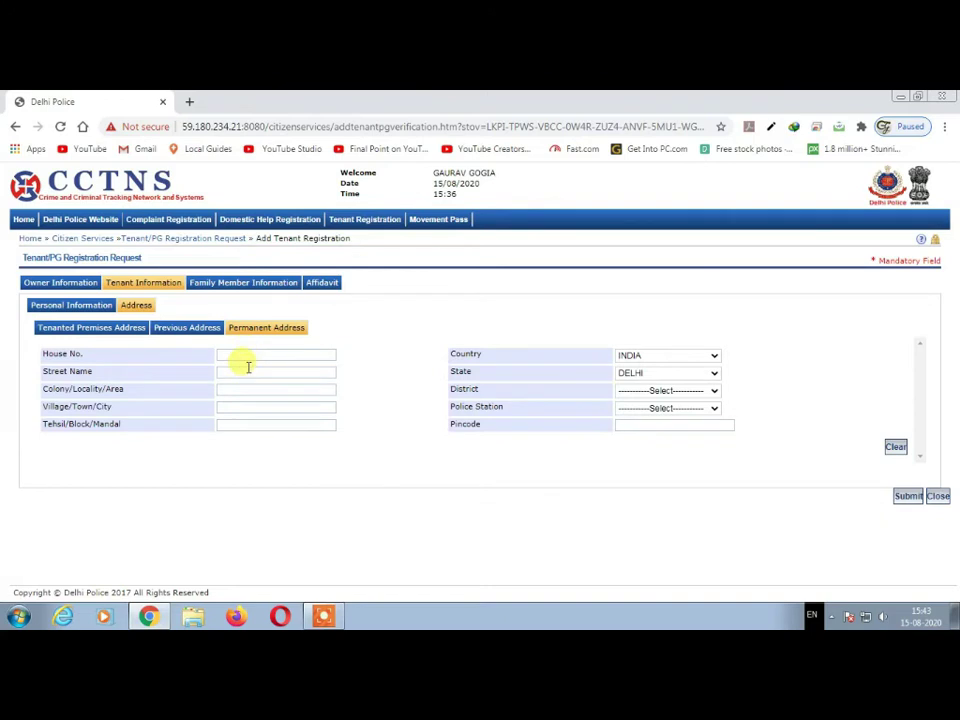
- Enter the tenanted premises' house number, street, colony and city
left_click(81, 331)
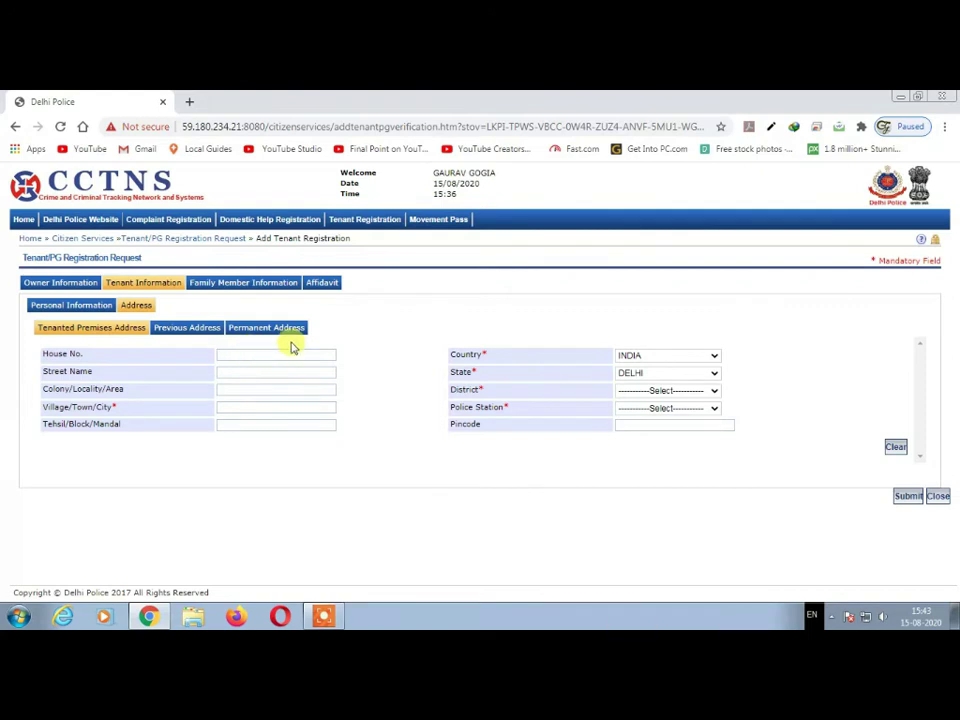
type("1234")
type("BCD ")
type("DEFG")
key("Tab")
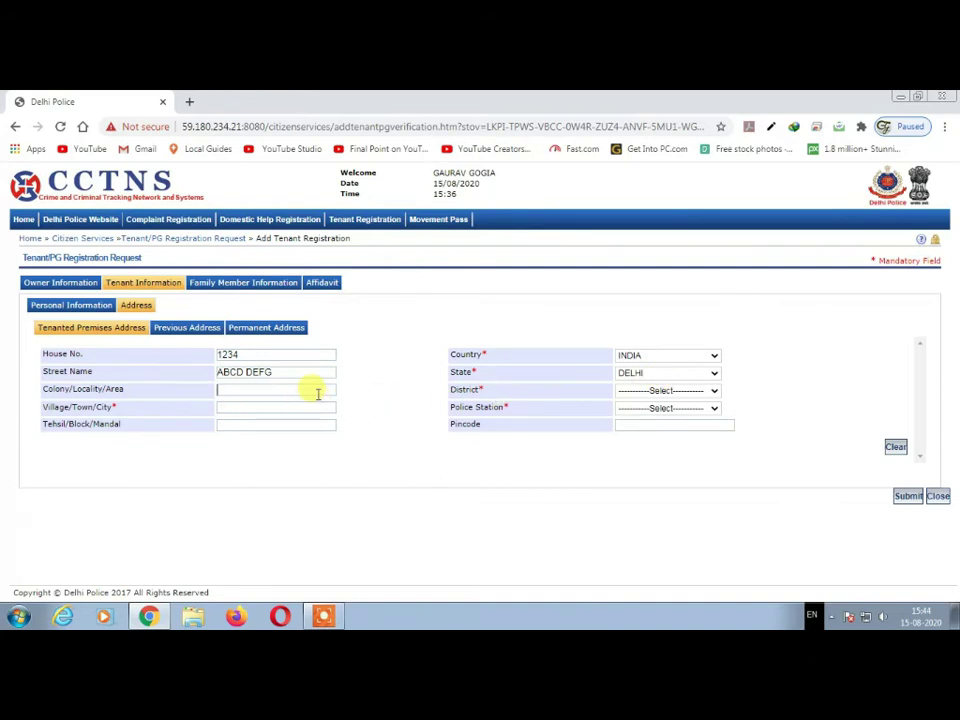
type("ABCD")
key("Tab")
type("DELHI")
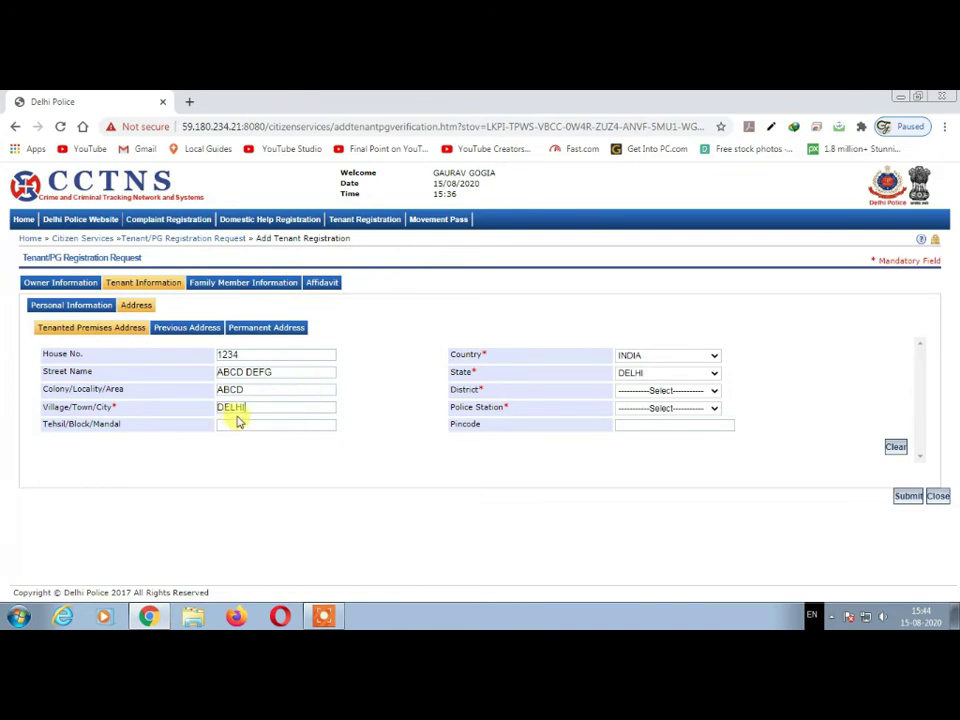
- Choose district NORTH WEST and police station MUKHERJEE NAGAR, then start the pincode
left_click(648, 390)
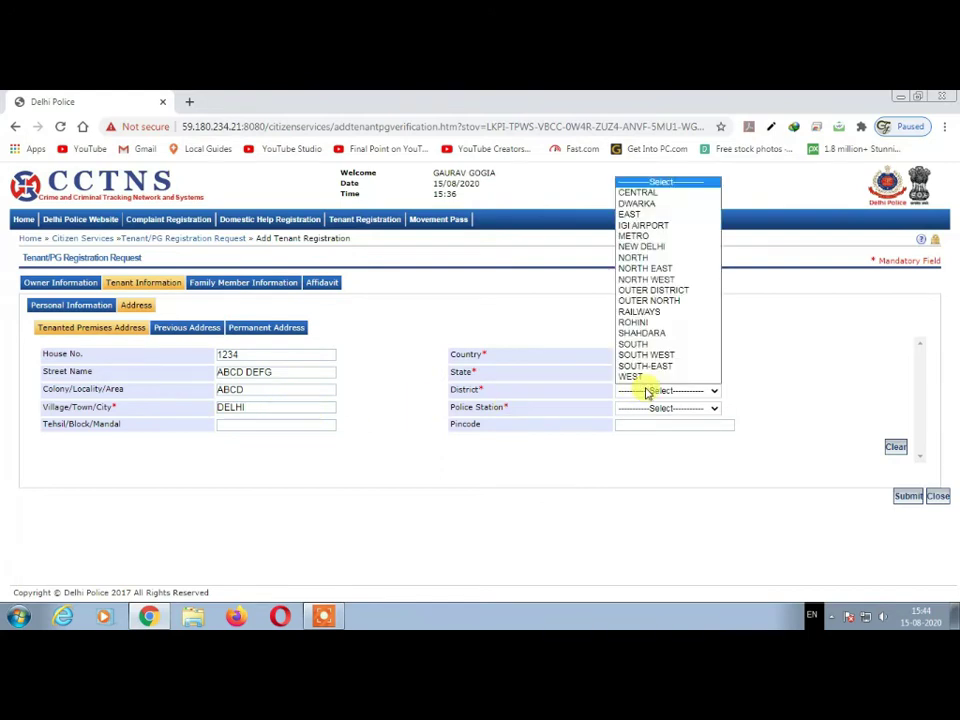
left_click(648, 280)
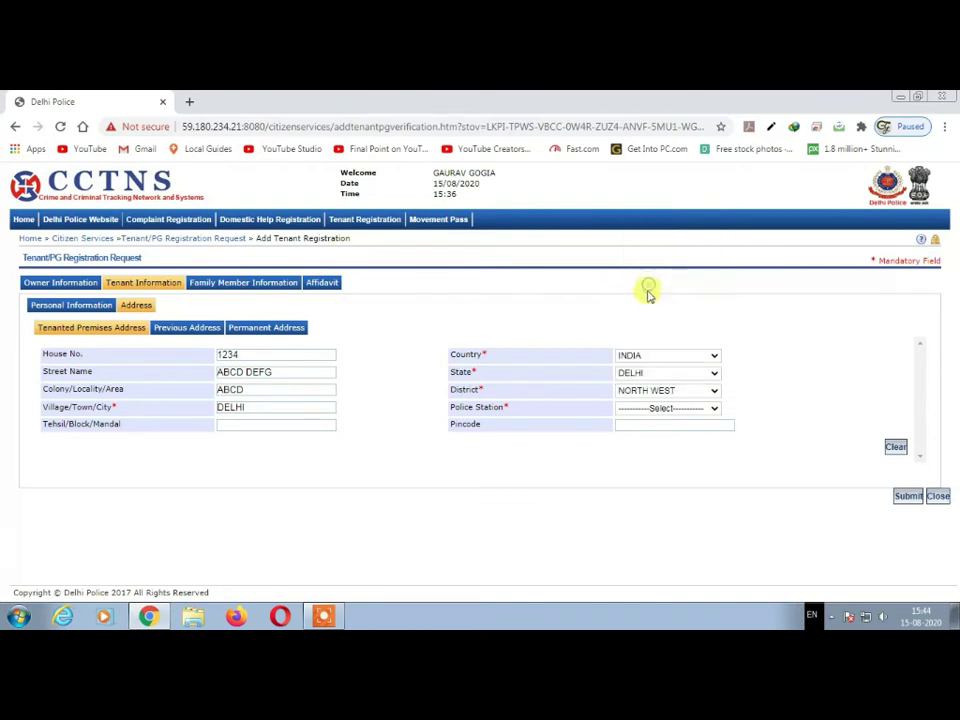
left_click(645, 408)
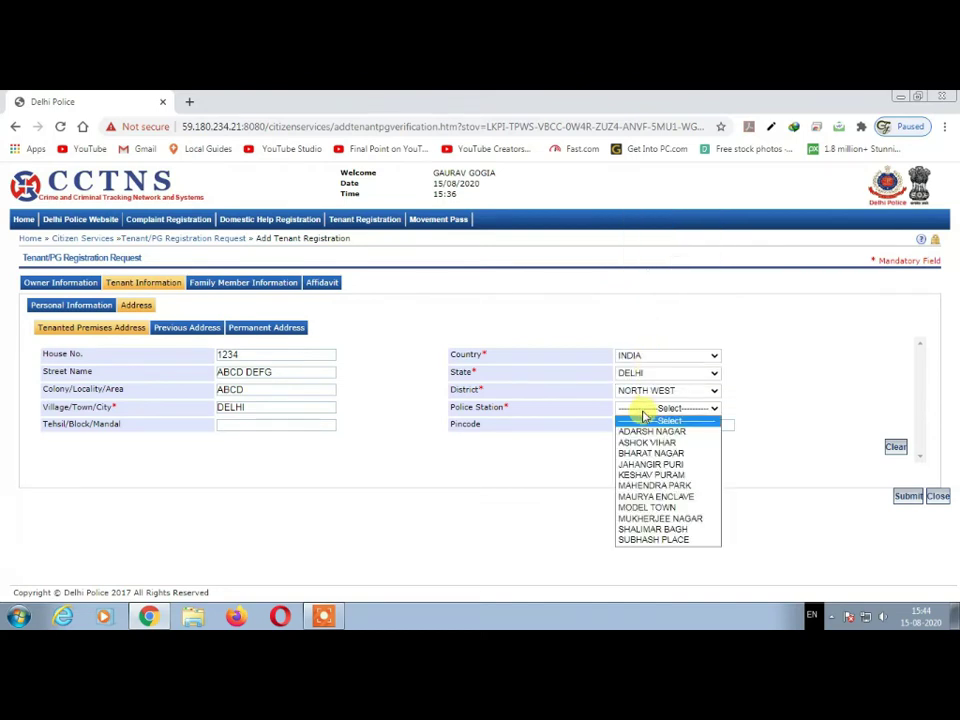
left_click(663, 519)
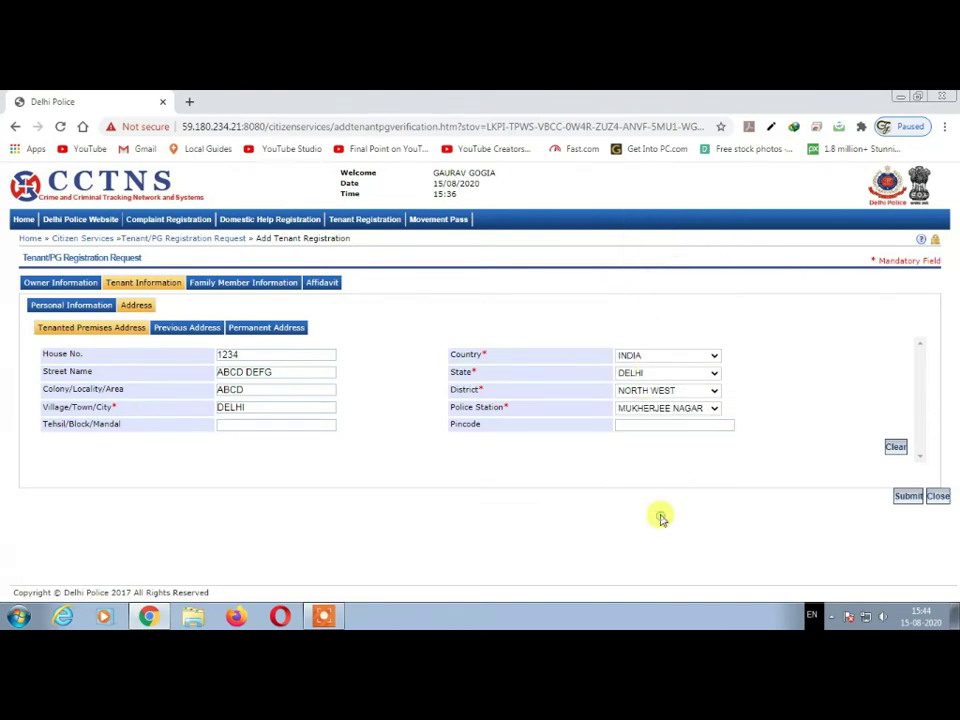
left_click(665, 428)
type("110009")
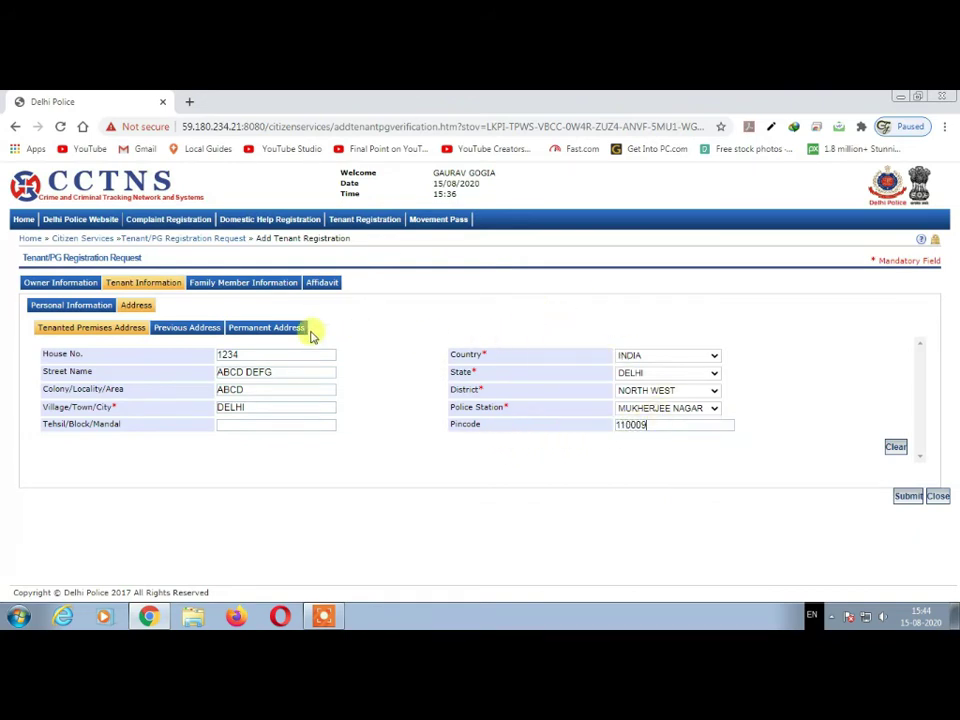
- On the Previous Address form, enter house number 32165 and street ABCD
left_click(188, 330)
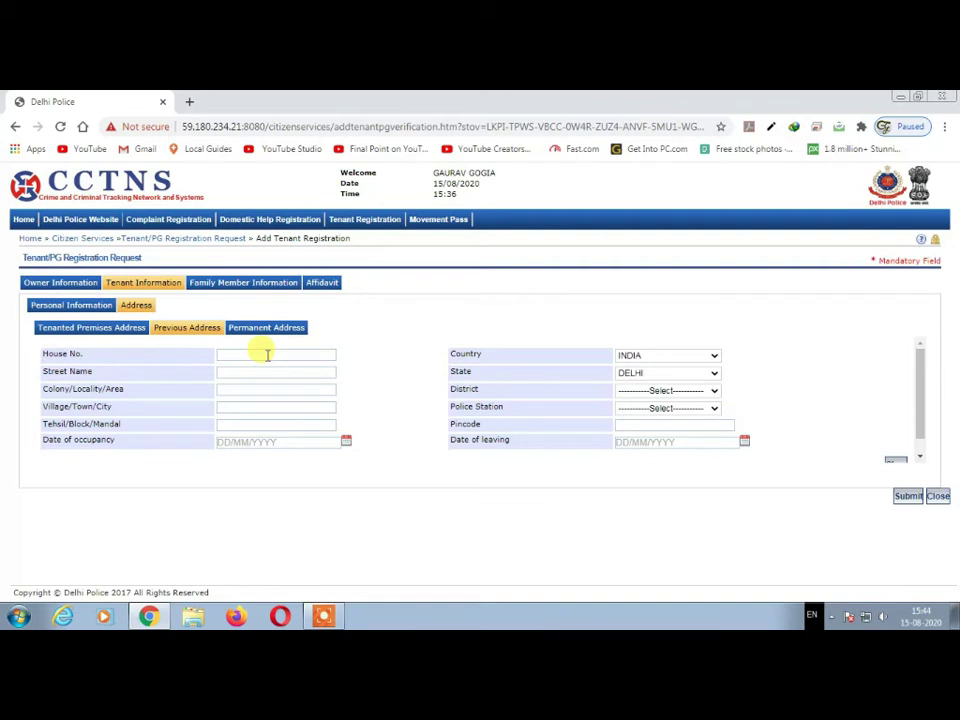
type("165")
type("AB")
type("LKOILK")
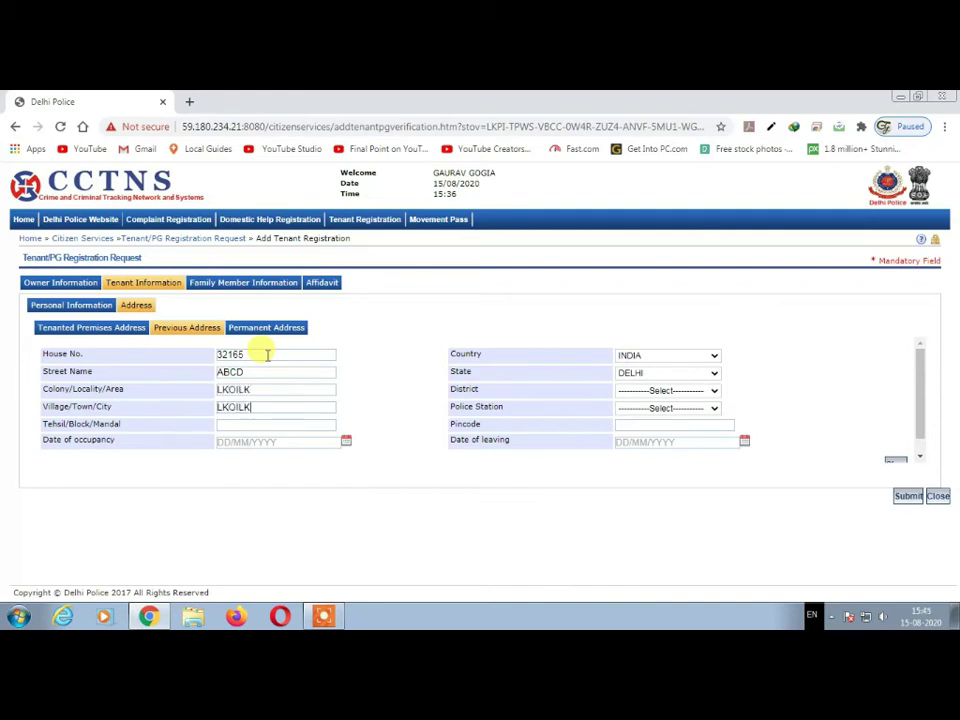
type("LK")
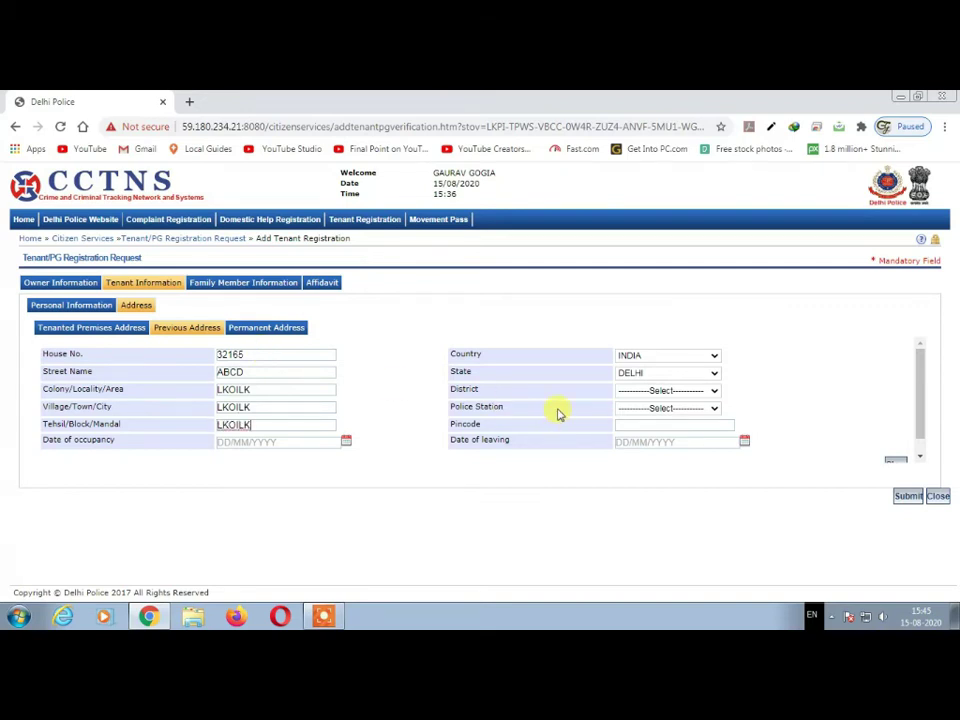
- Set the previous address to district ROHINI and police station K.N. KATJU MARG, then start pincode 110084
left_click(655, 391)
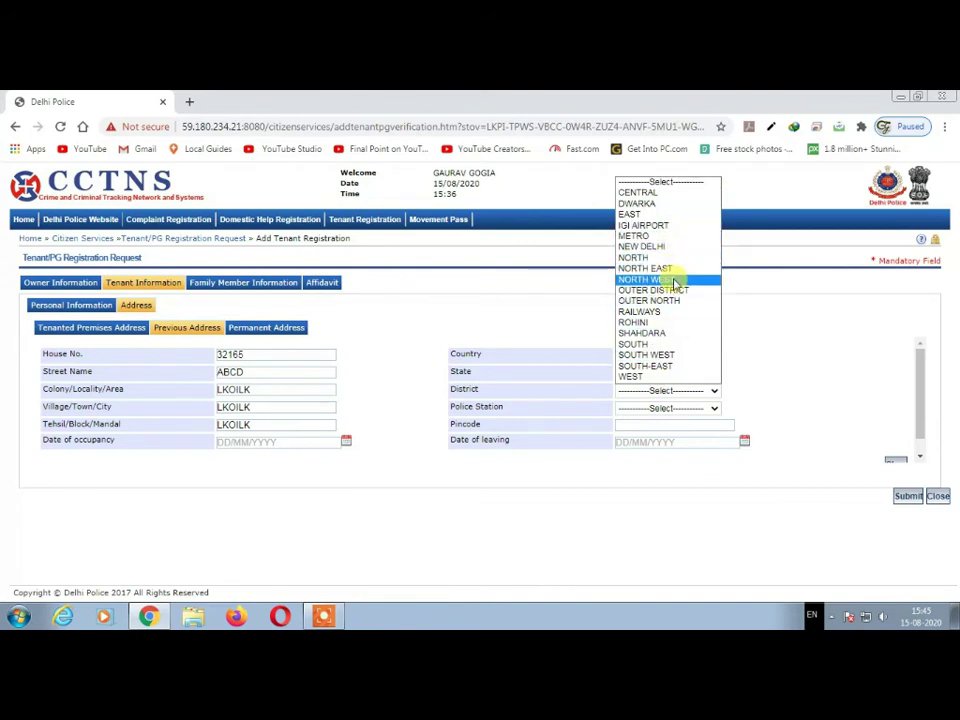
left_click(647, 322)
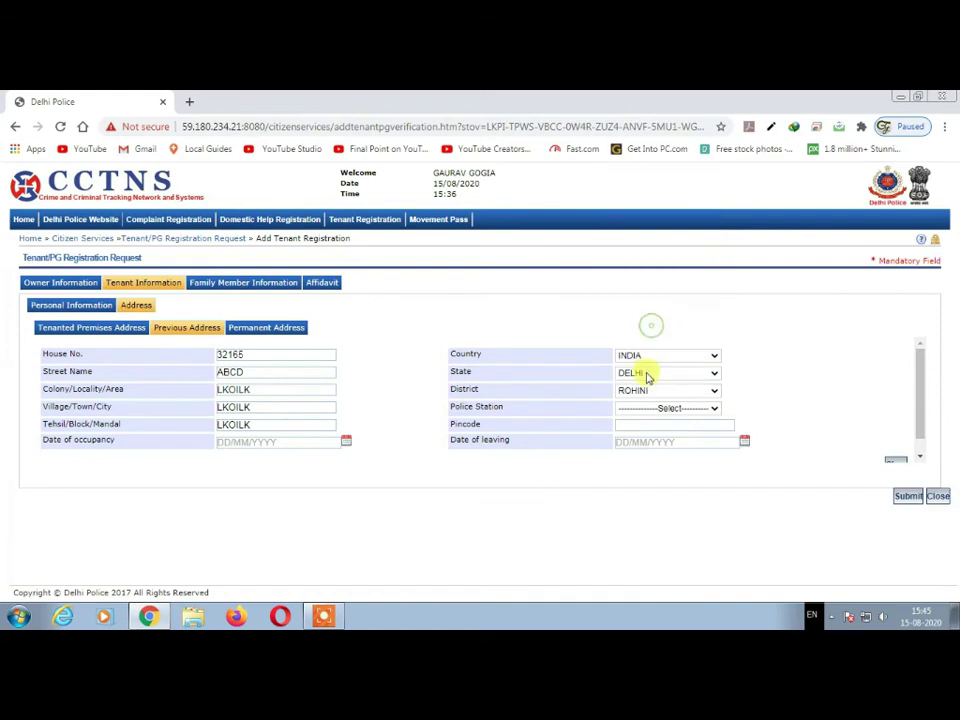
left_click(650, 408)
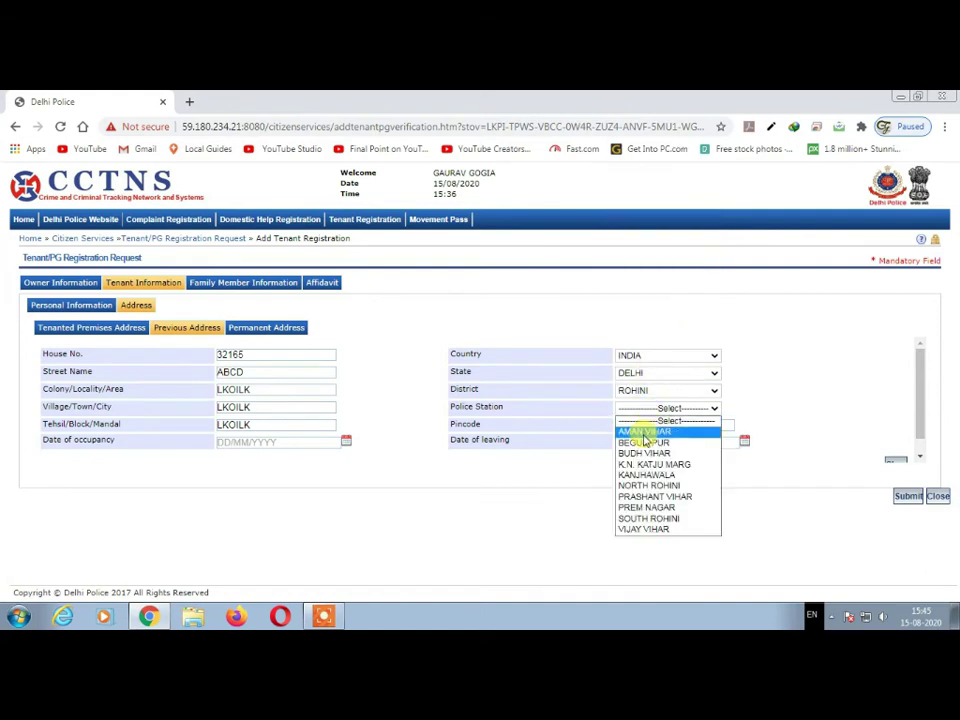
left_click(650, 464)
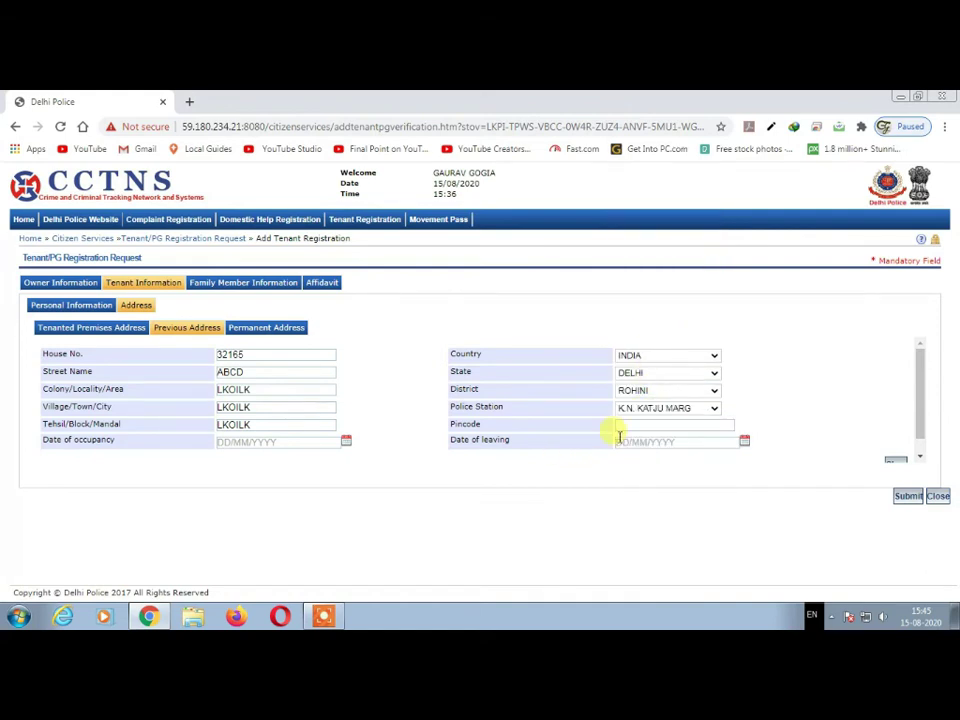
left_click(620, 432)
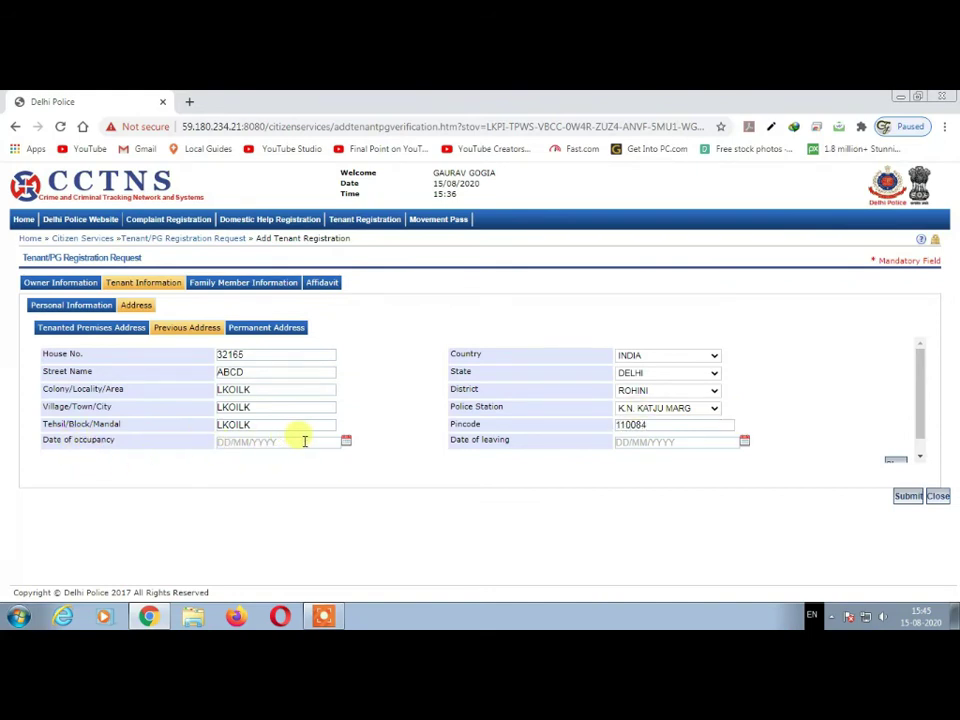
- Set the previous address date of occupancy to 01/01/2020
left_click(346, 443)
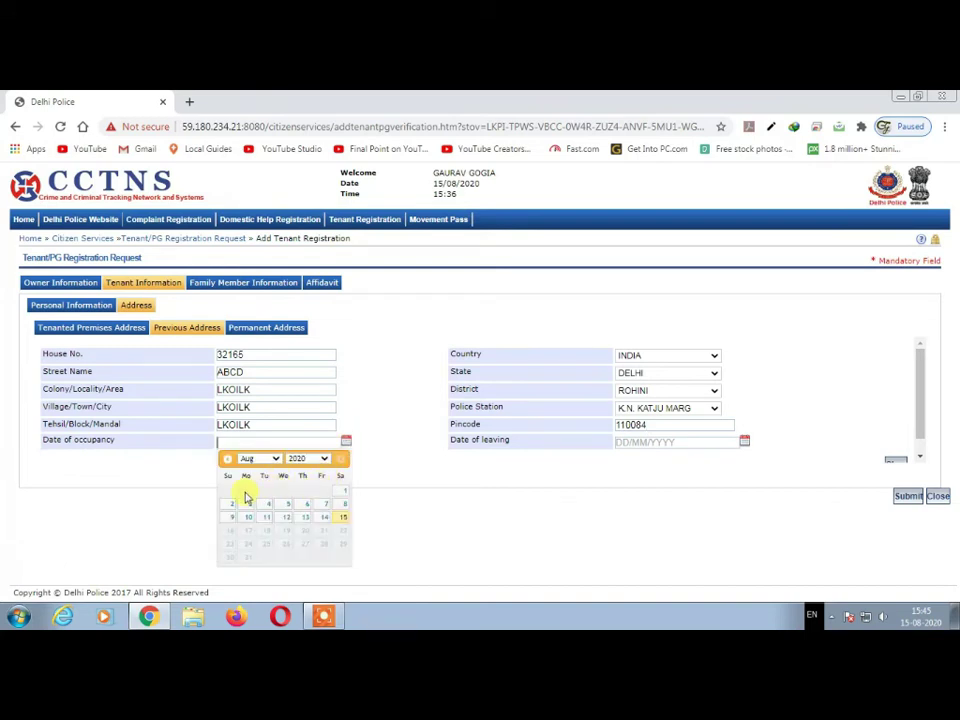
left_click(272, 459)
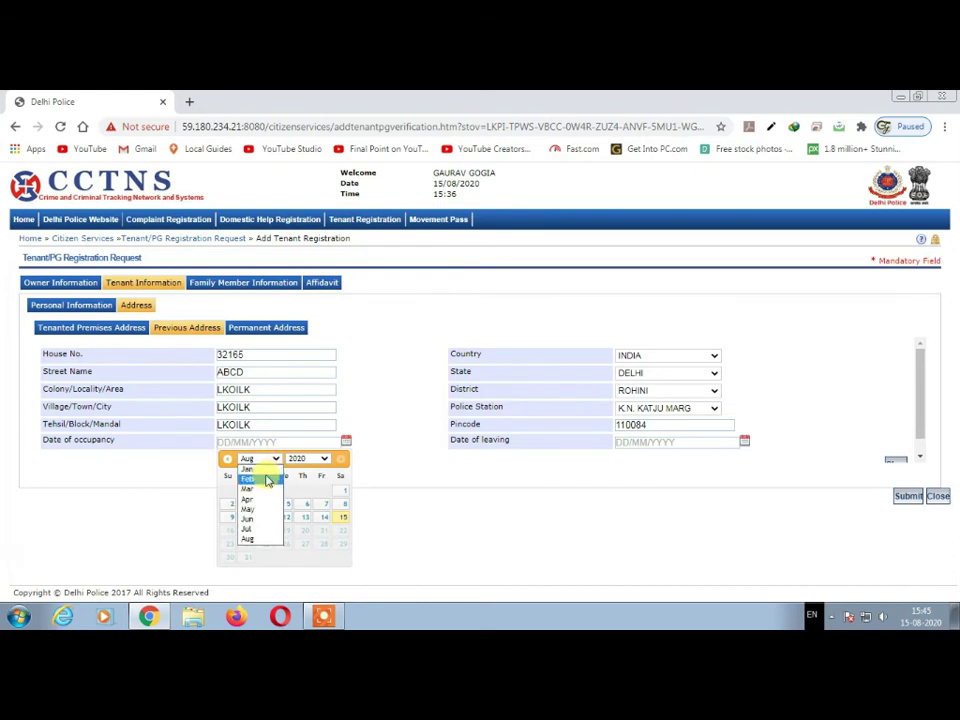
left_click(247, 469)
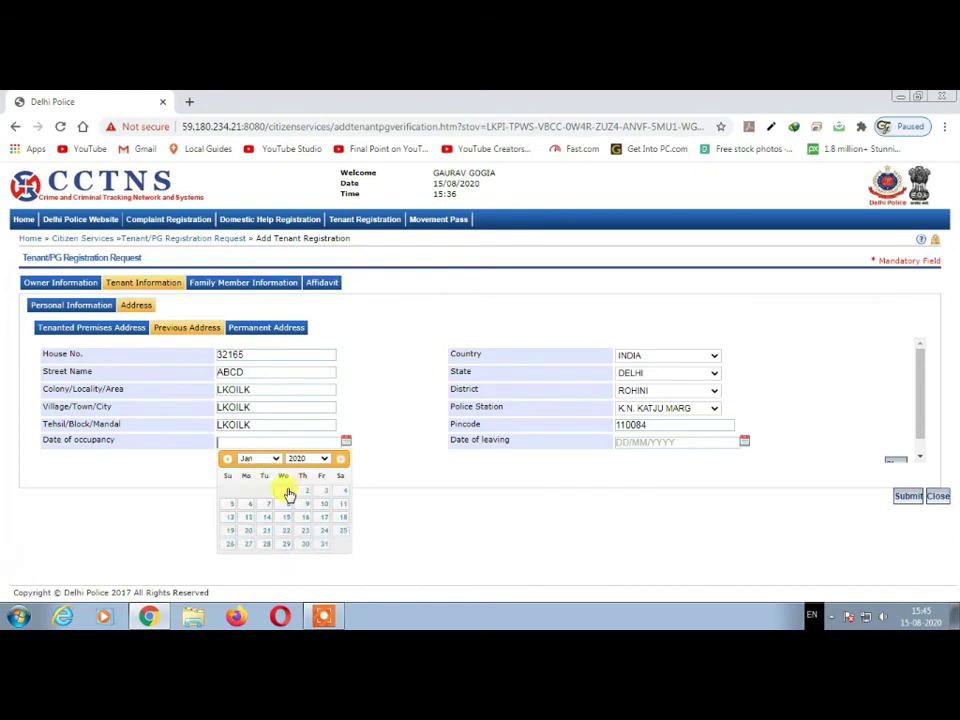
left_click(284, 492)
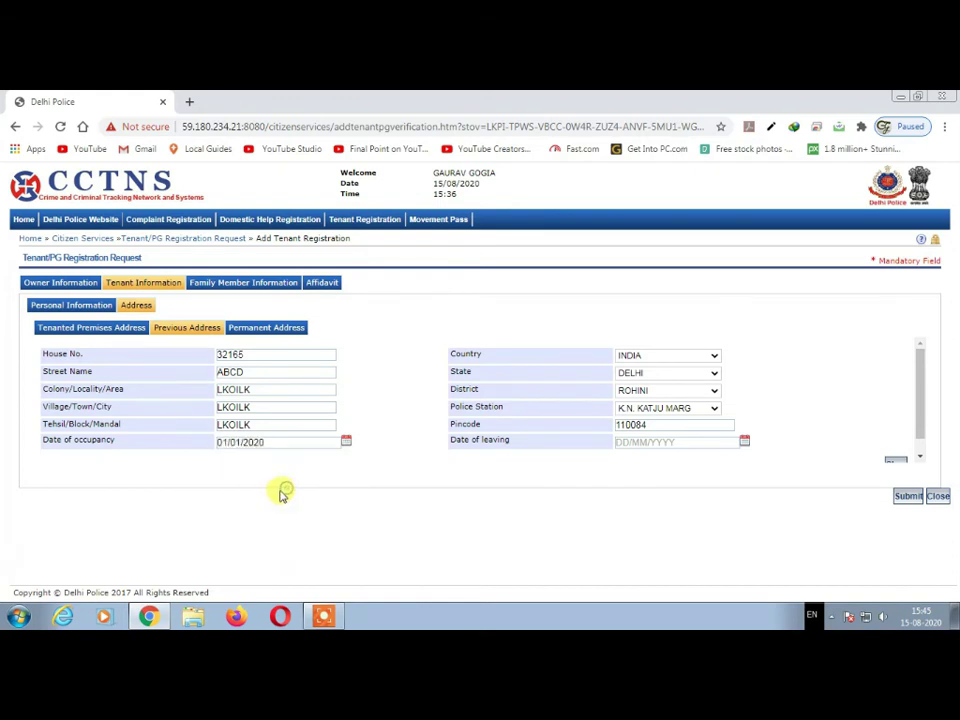
- Set the previous address date of leaving to 01/08/2020
left_click(744, 442)
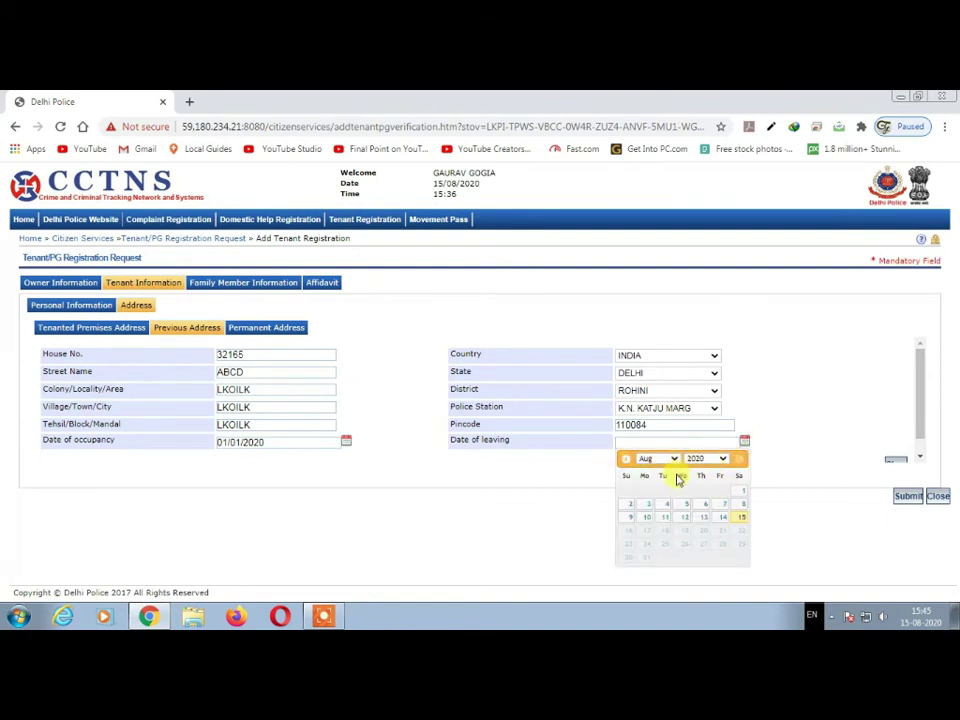
left_click(743, 492)
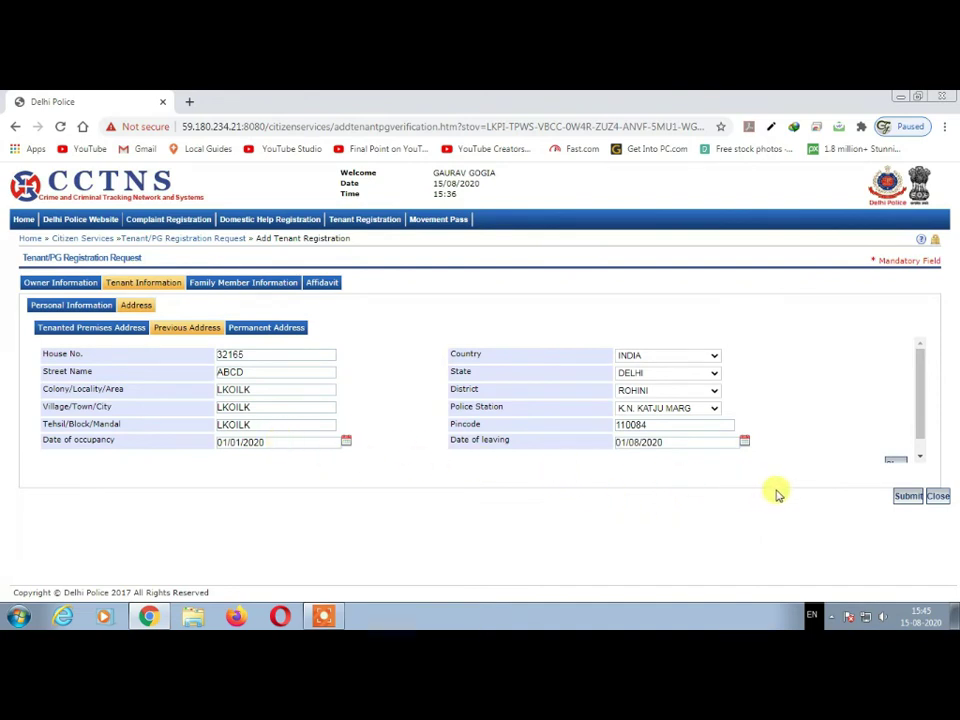
left_click_drag(926, 401, 922, 430)
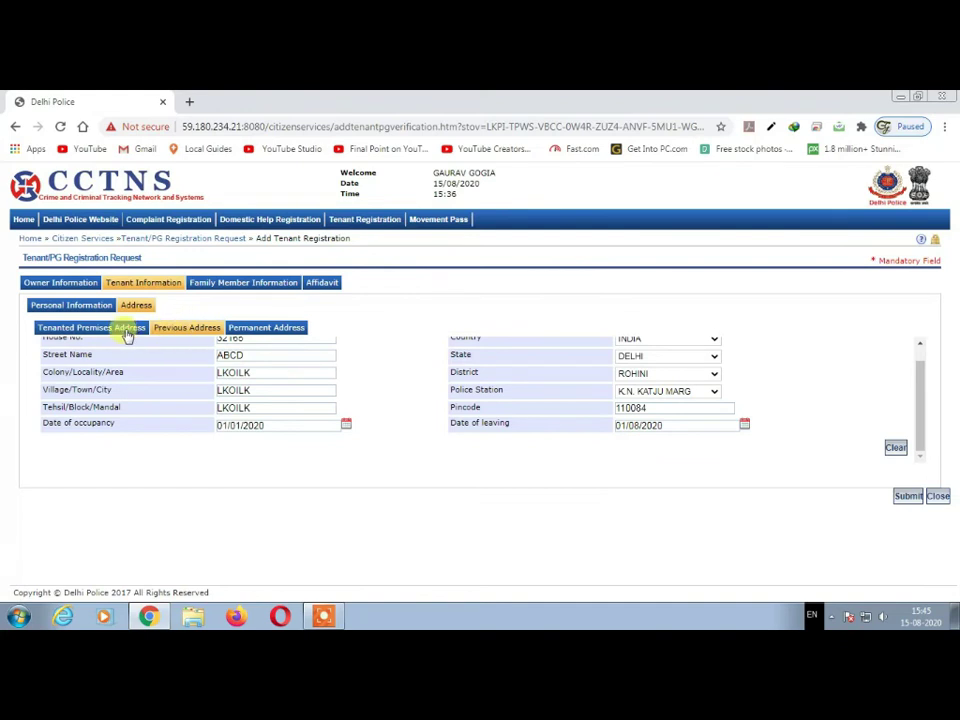
- Fill the Permanent Address with house 9876, street MNKJIU, colony KJOJLJ, village LKLOJ and tehsil LLKO
left_click(297, 331)
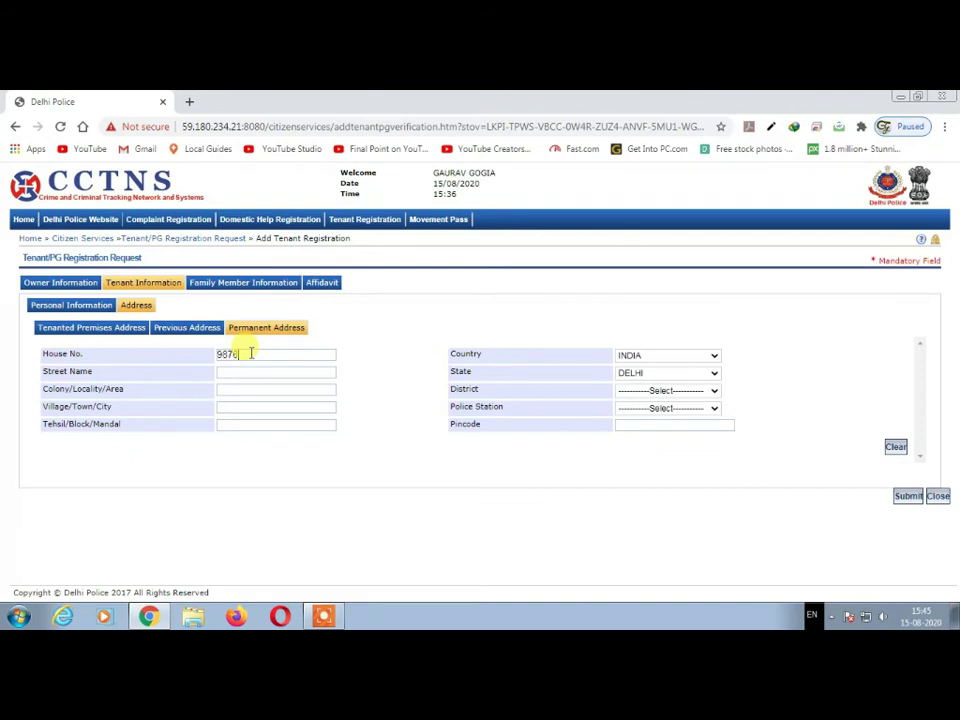
key("Tab")
type("MN")
type("KJIU")
type("KJOJLJ")
key("Tab")
type("LK")
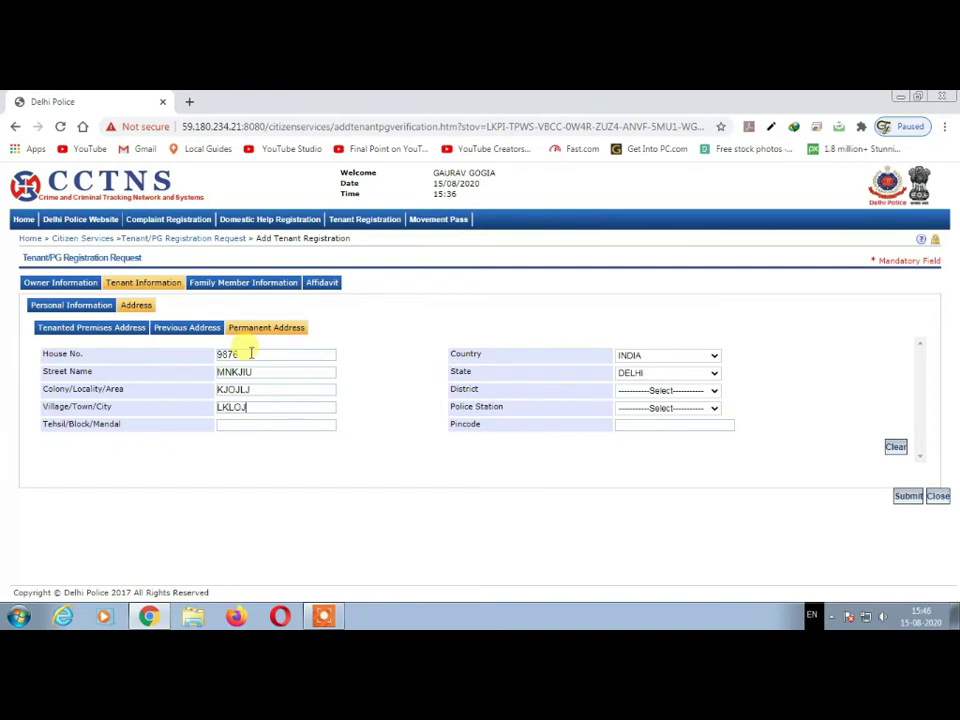
type("LLKO")
- Choose BIHAR, BHAGALPUR and HARIJAN P.S. as the permanent address state, district and police station
left_click(666, 374)
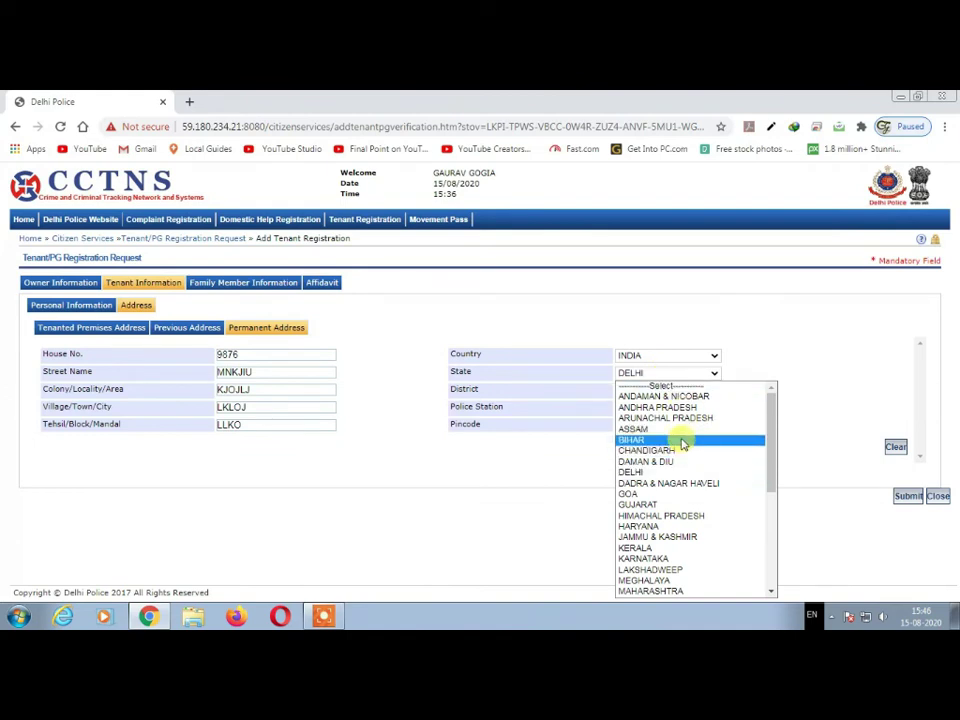
left_click(683, 440)
left_click(668, 390)
scroll(683, 302, "down", 1)
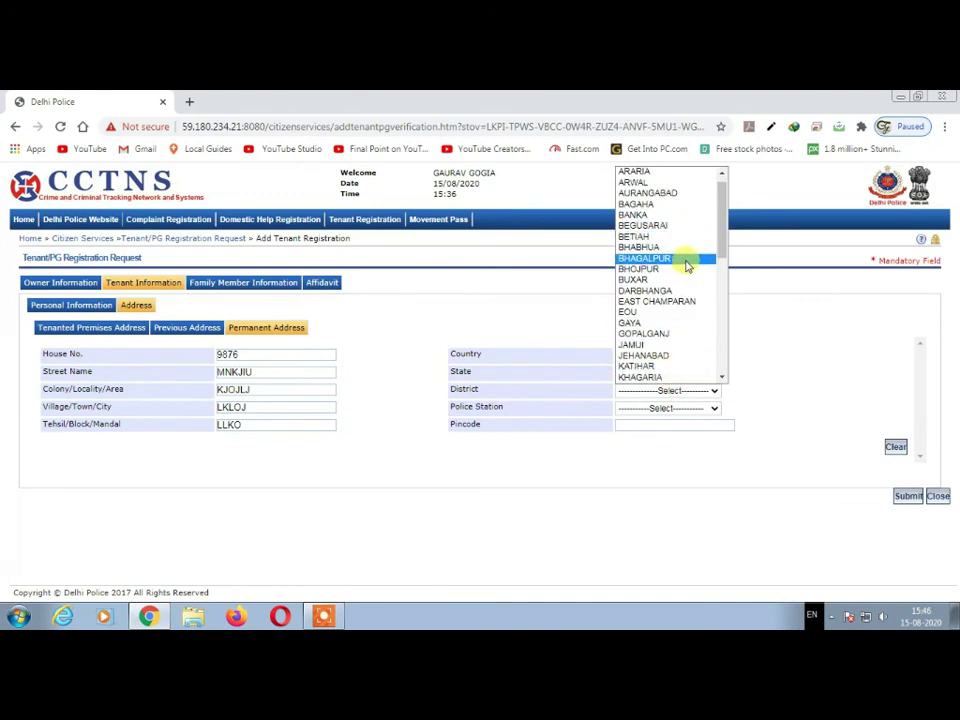
left_click(687, 262)
left_click(685, 410)
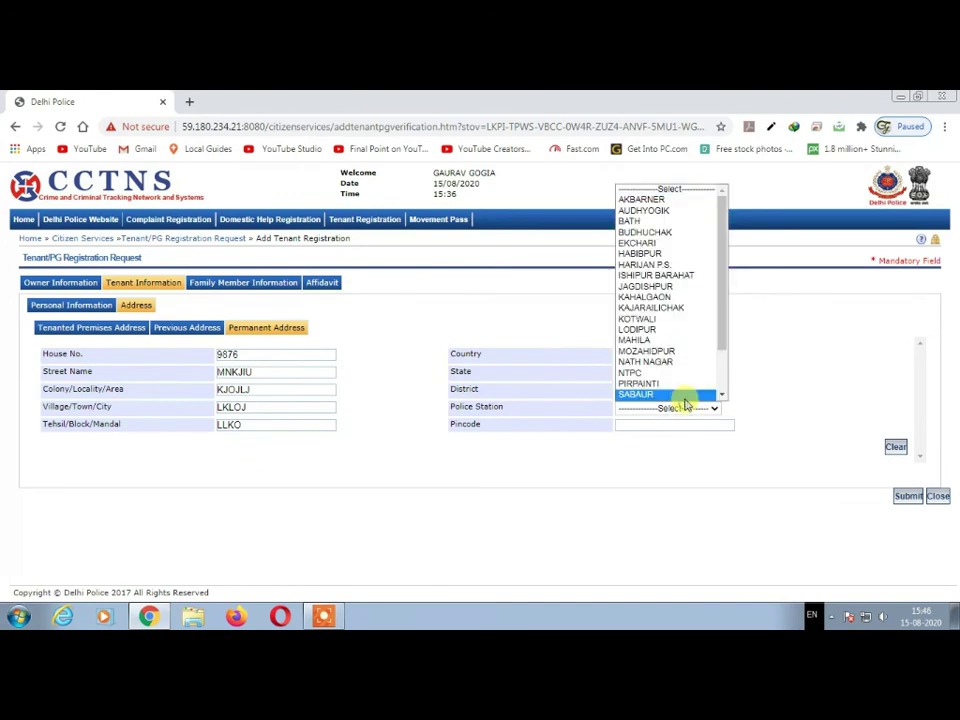
scroll(681, 394, "down", 1)
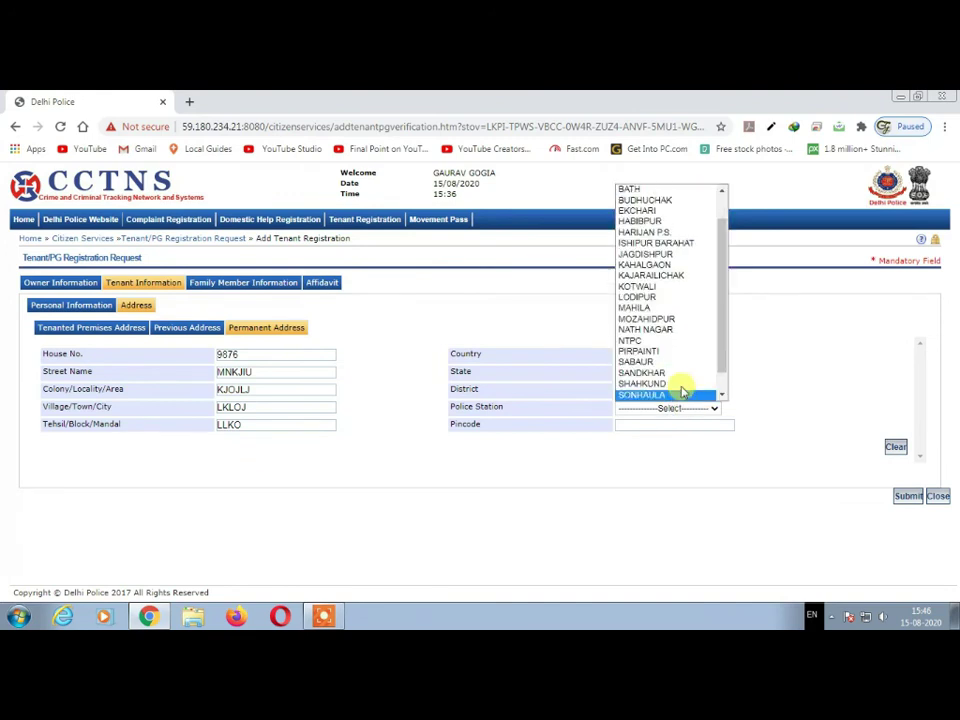
left_click(655, 233)
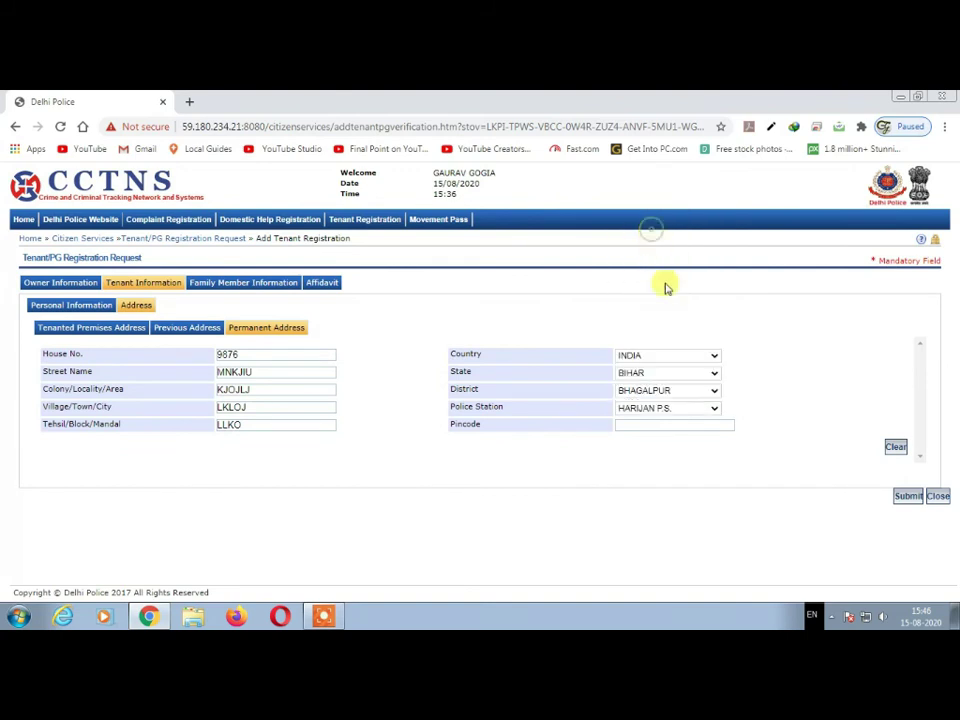
left_click(670, 425)
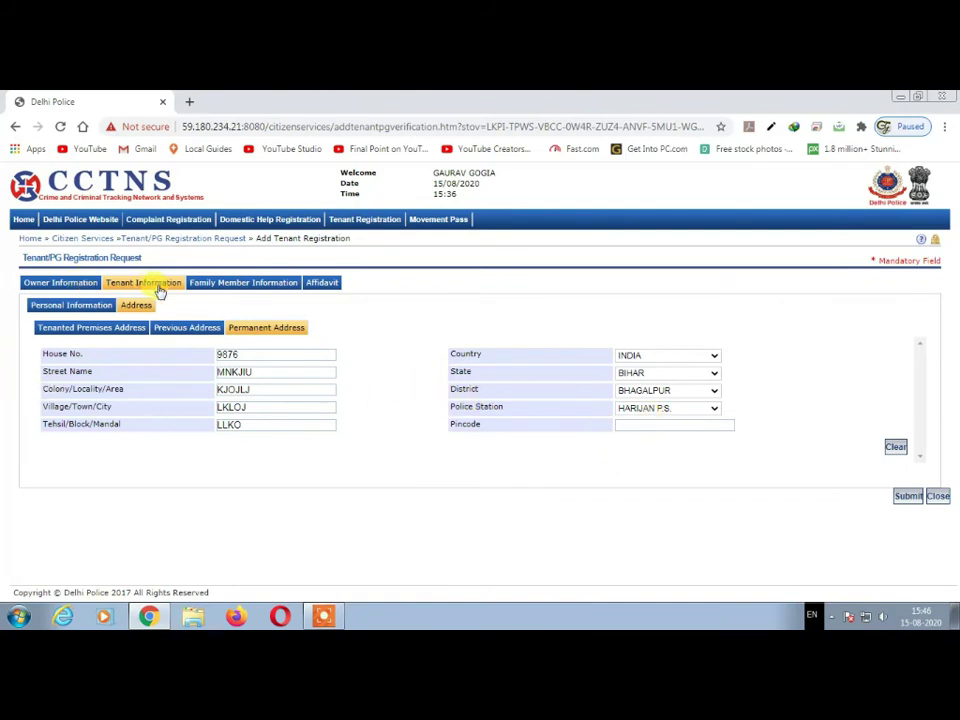
- In Family Member Information, mark the tenant as residing with family
left_click(250, 287)
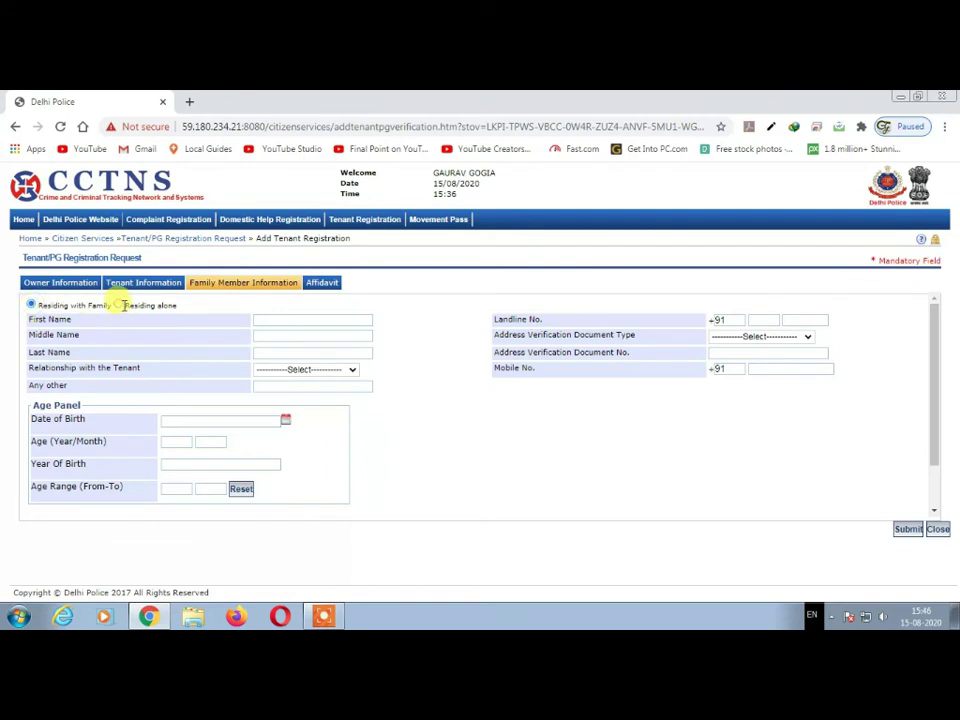
left_click(120, 306)
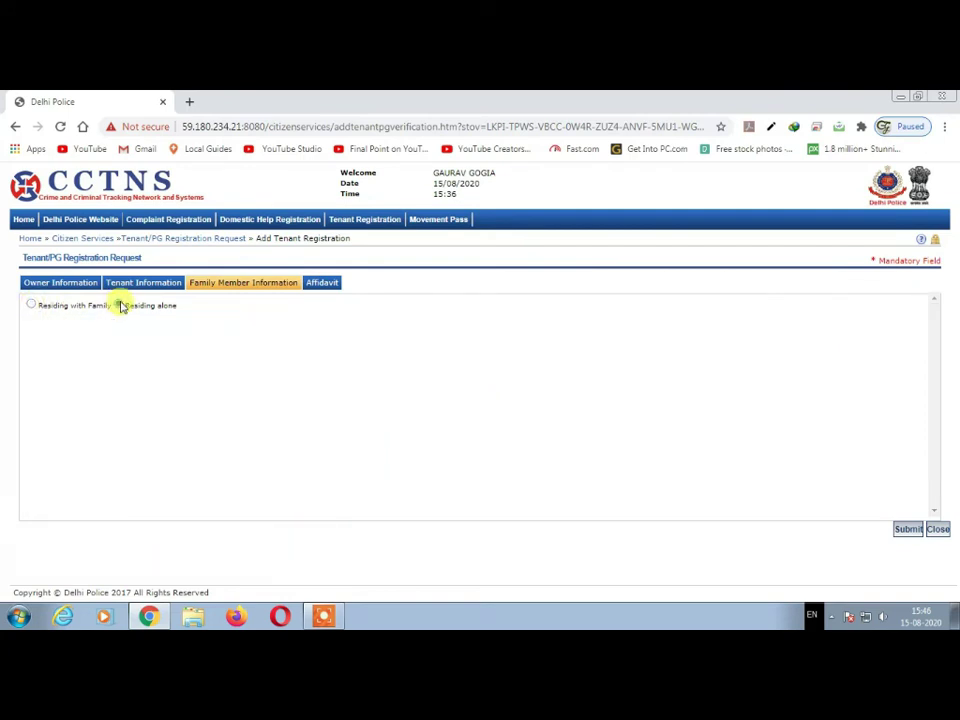
left_click(31, 305)
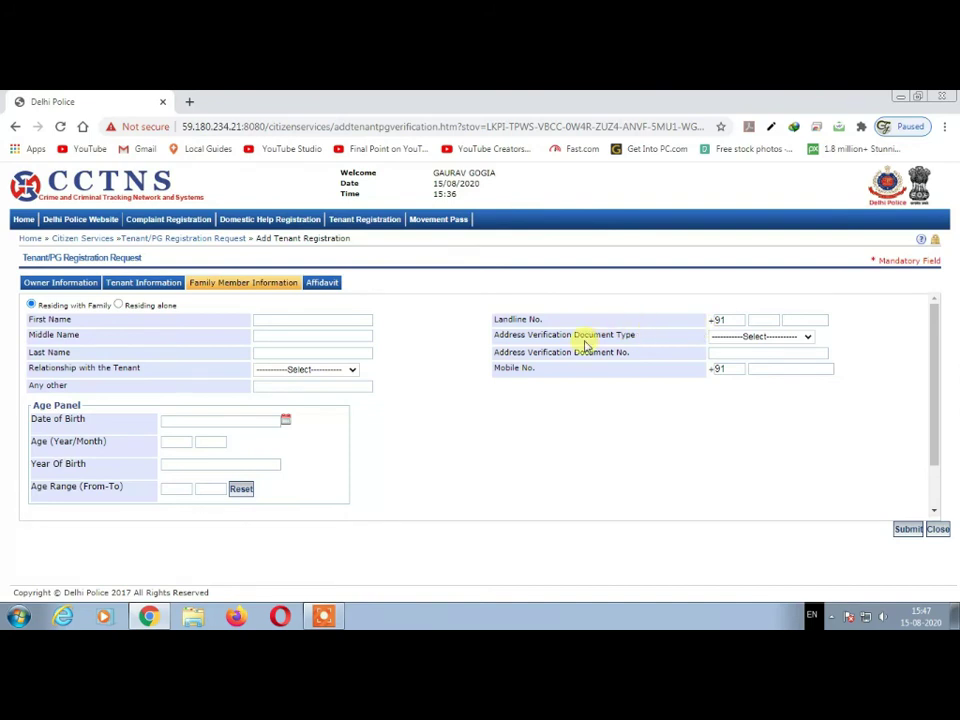
- Go through the address verification document type, document number and mobile number fields unchanged
left_click(756, 337)
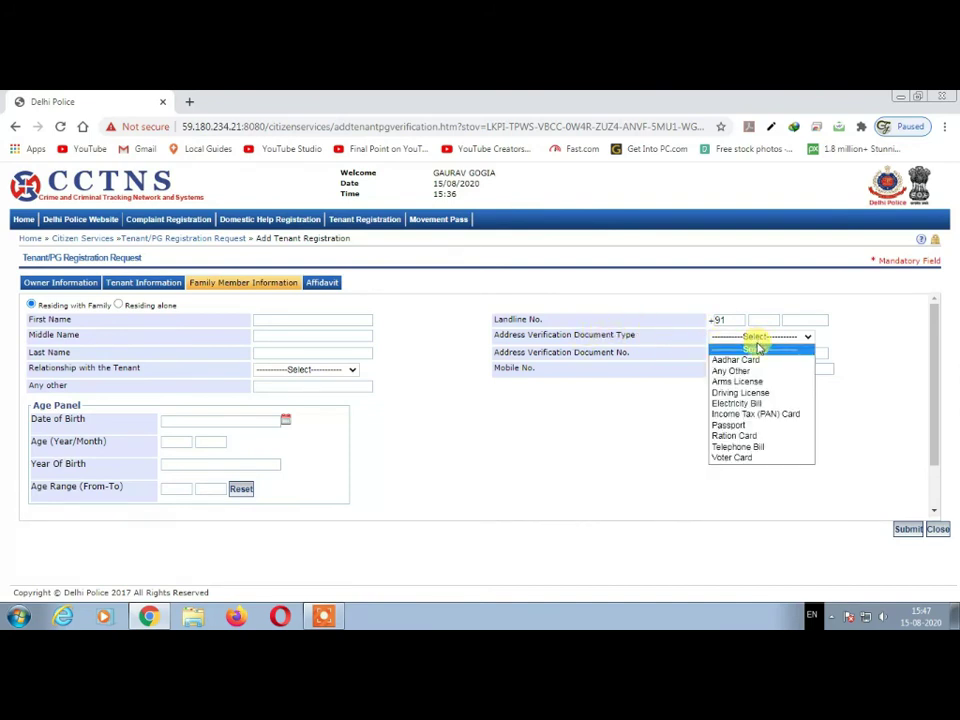
left_click(758, 348)
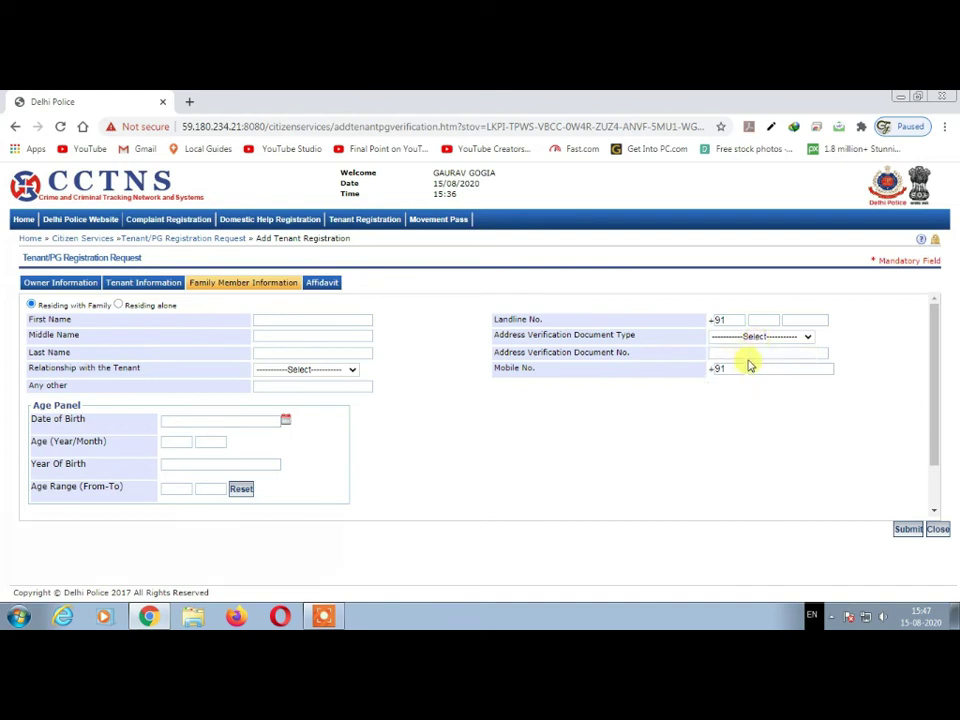
left_click(750, 354)
left_click(771, 367)
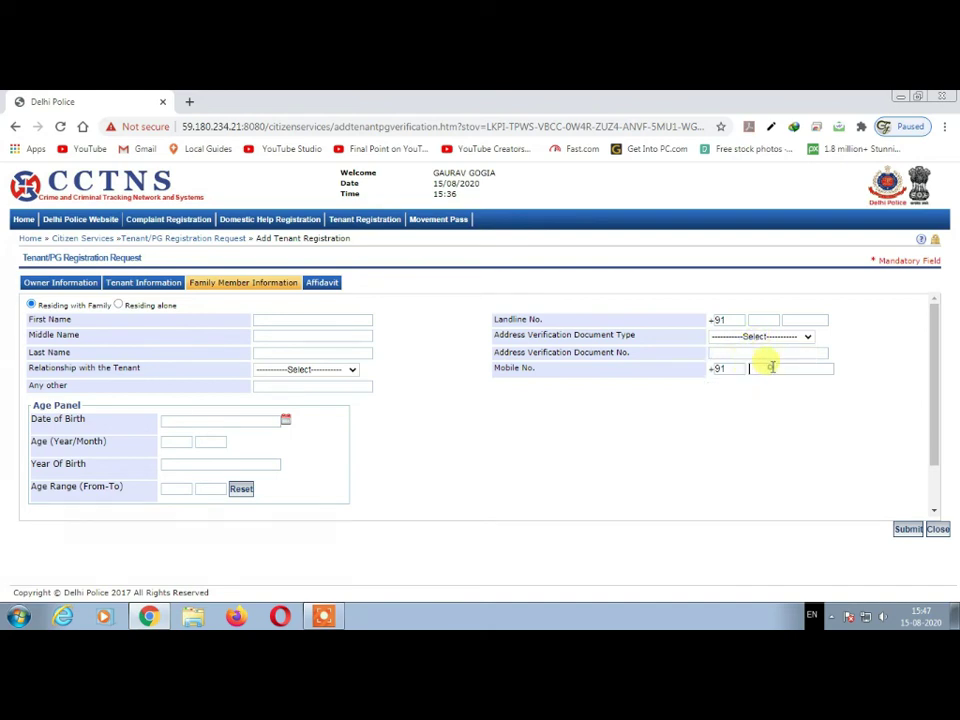
- In the Affidavit, answer Yes to criminal record and enter details 'FIR NO. ------ REGISTERED IN BIHAR, BHAGALPUR'
left_click(324, 284)
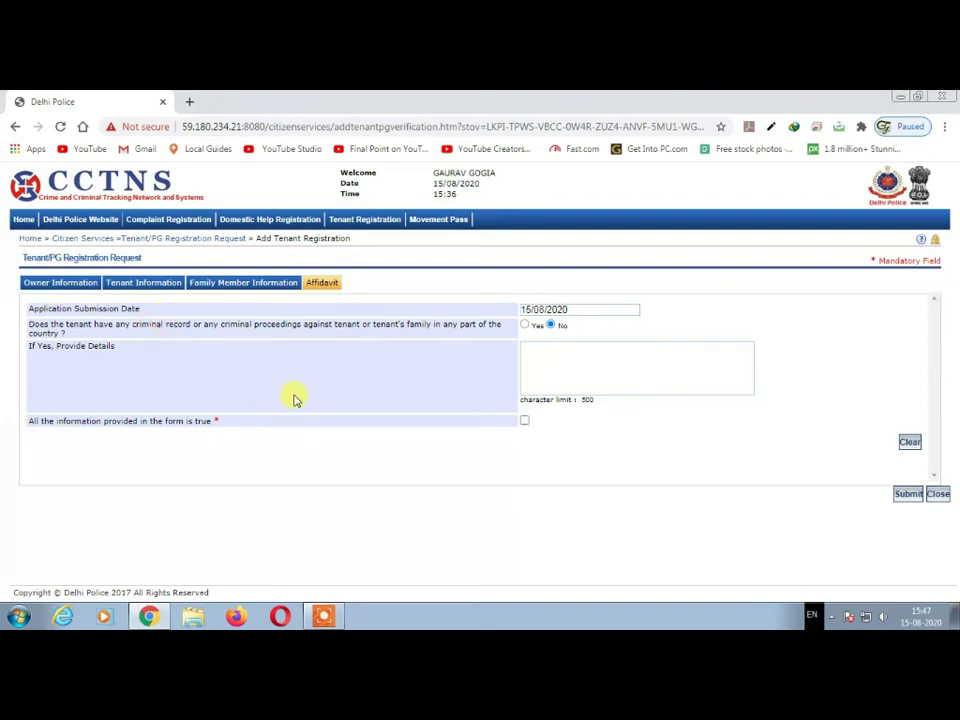
left_click(524, 326)
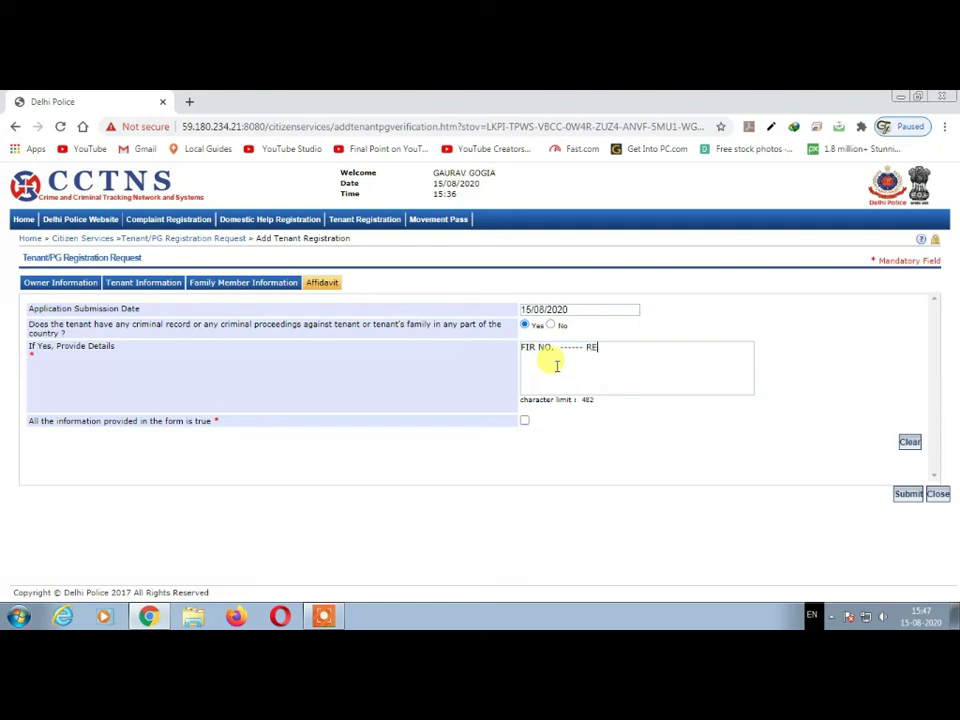
type("STE")
key("BackSpace")
type("ED IN BIHAR")
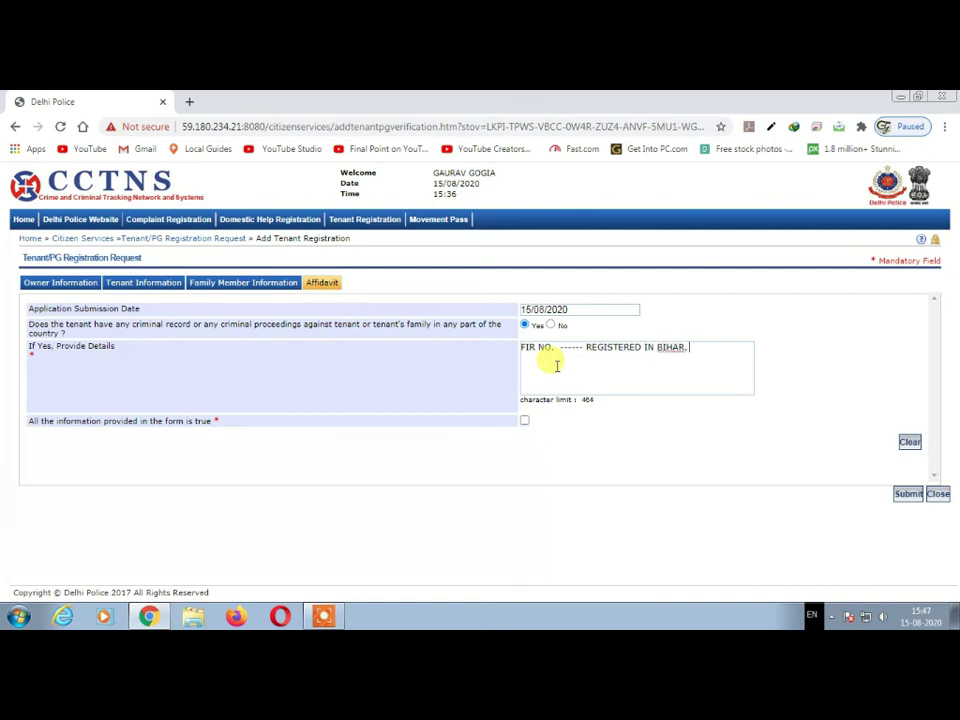
type(", BHAGALPUR.....................................")
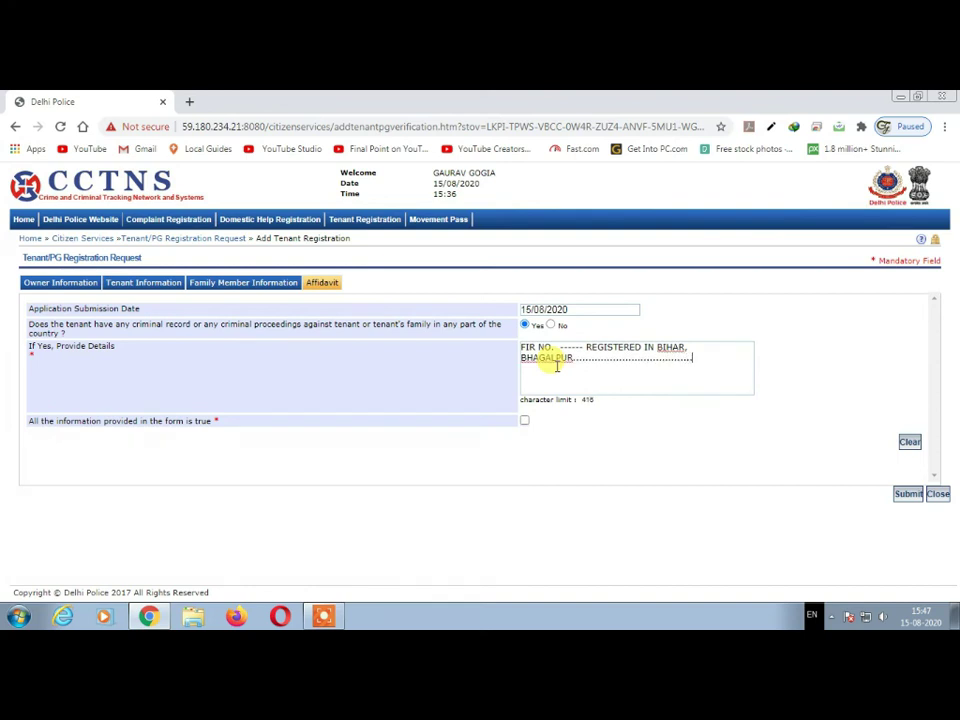
type("...............................................")
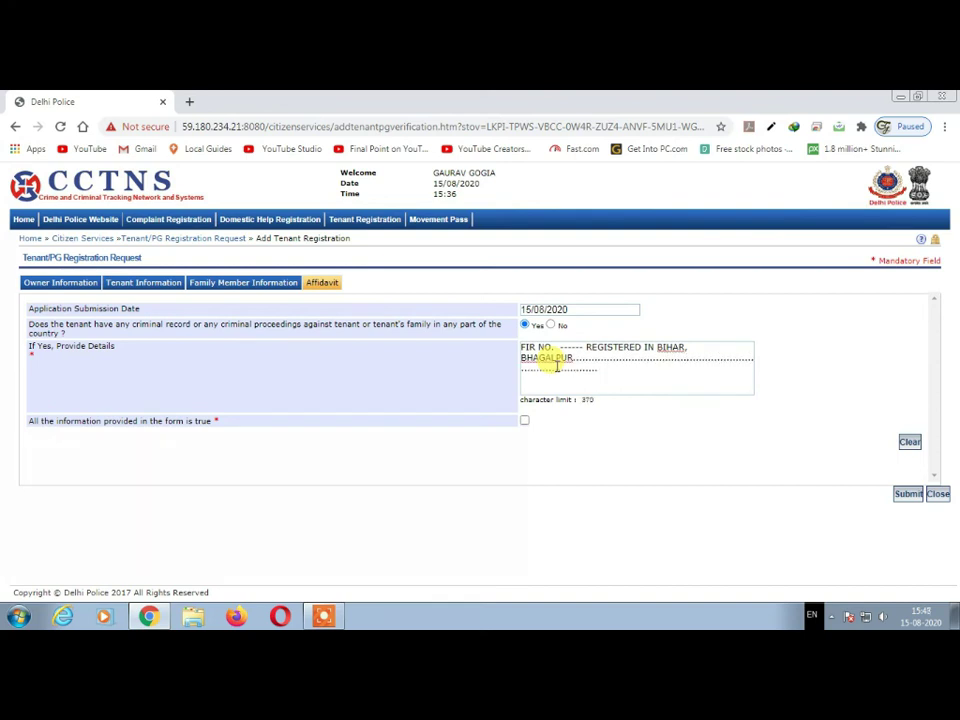